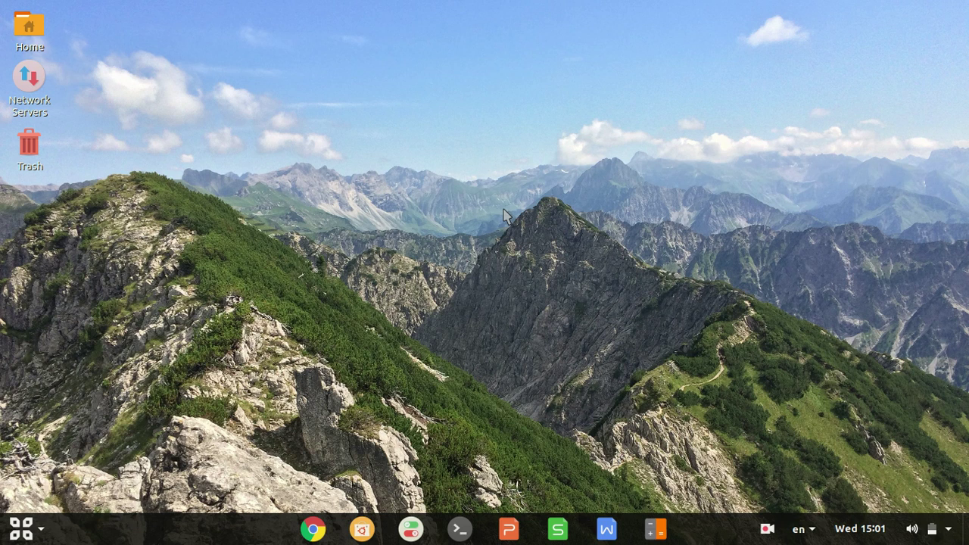
click(31, 519)
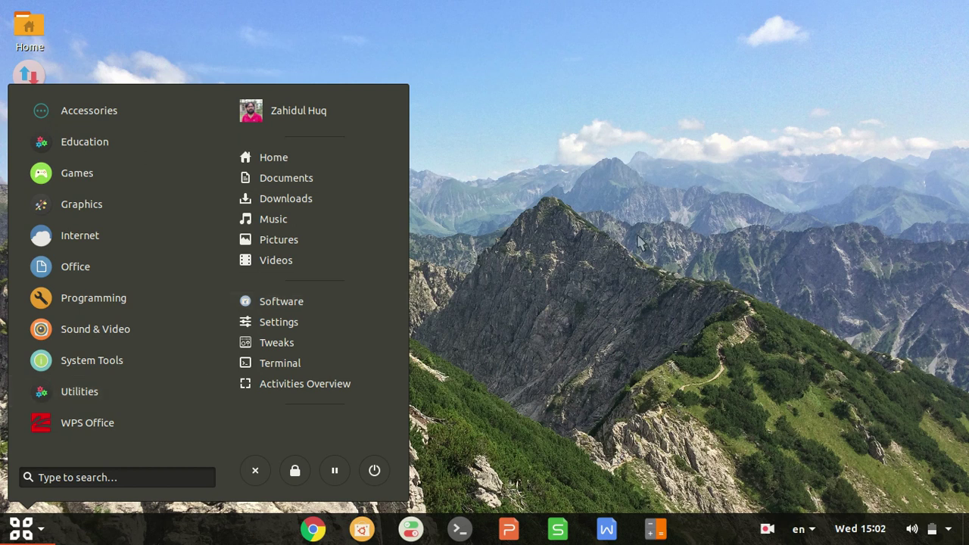
click(615, 244)
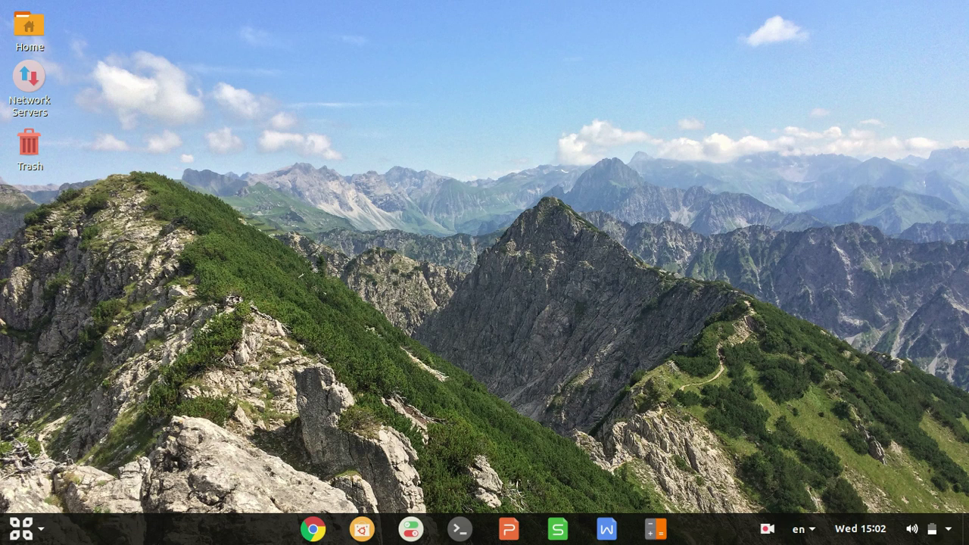
click(768, 530)
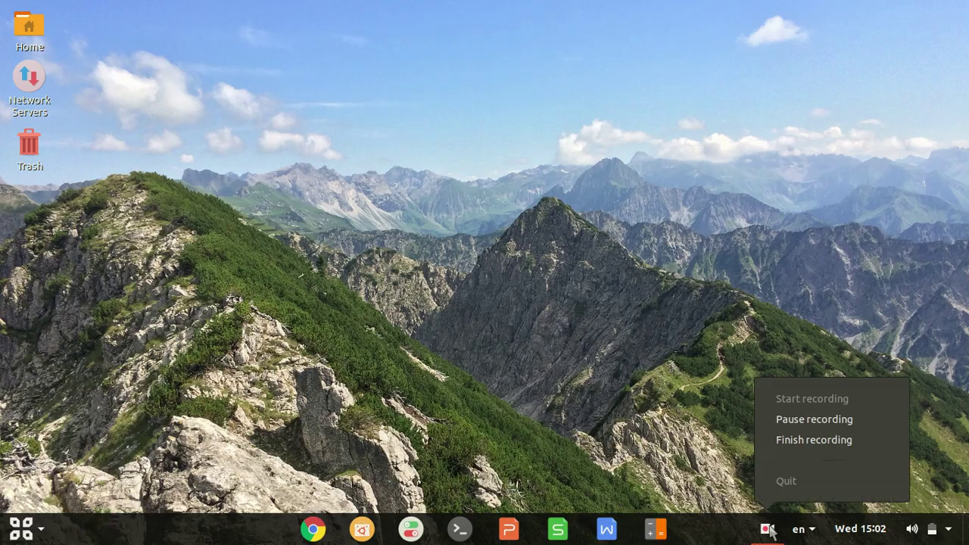
click(801, 418)
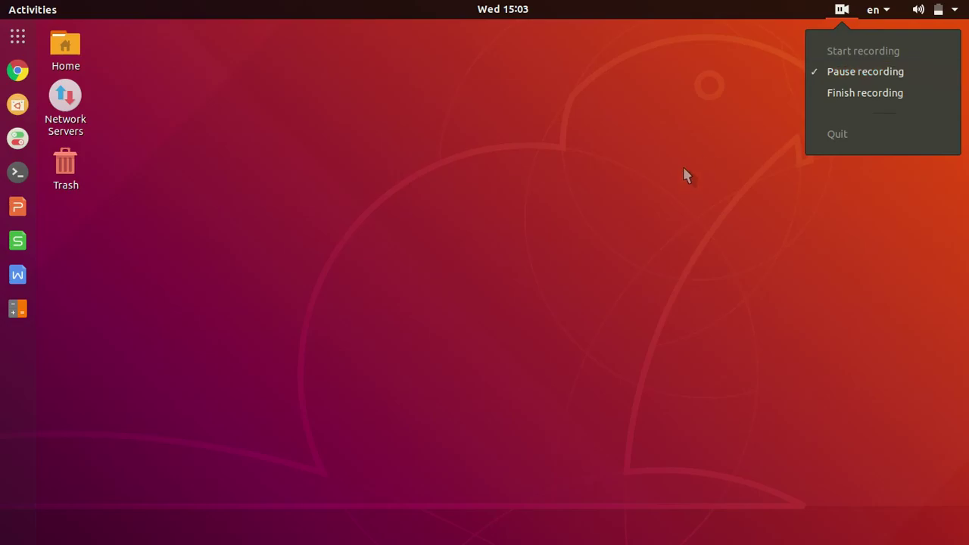
click(687, 175)
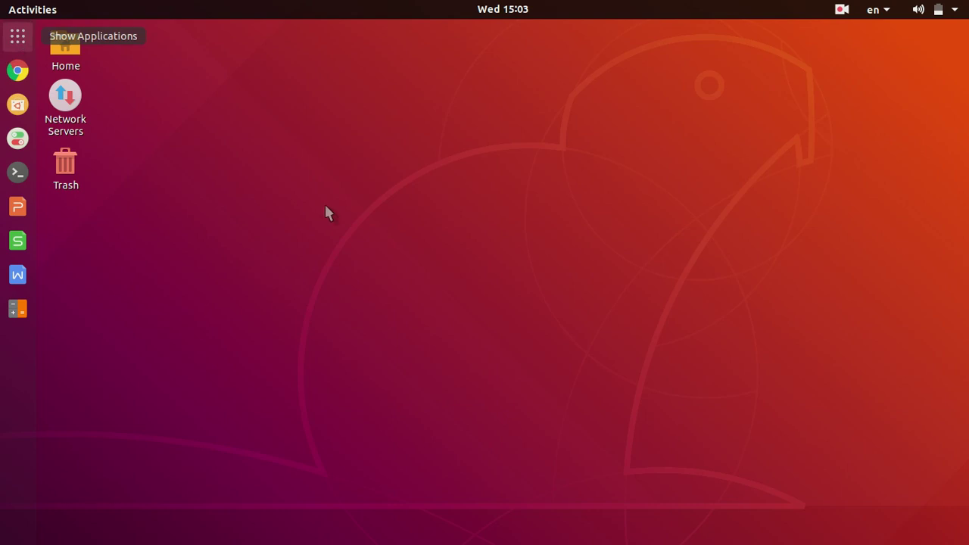
Search the installed applications for "tweaks" and open Tweaks to view its Appearance settings, closing it when done.
key(super)
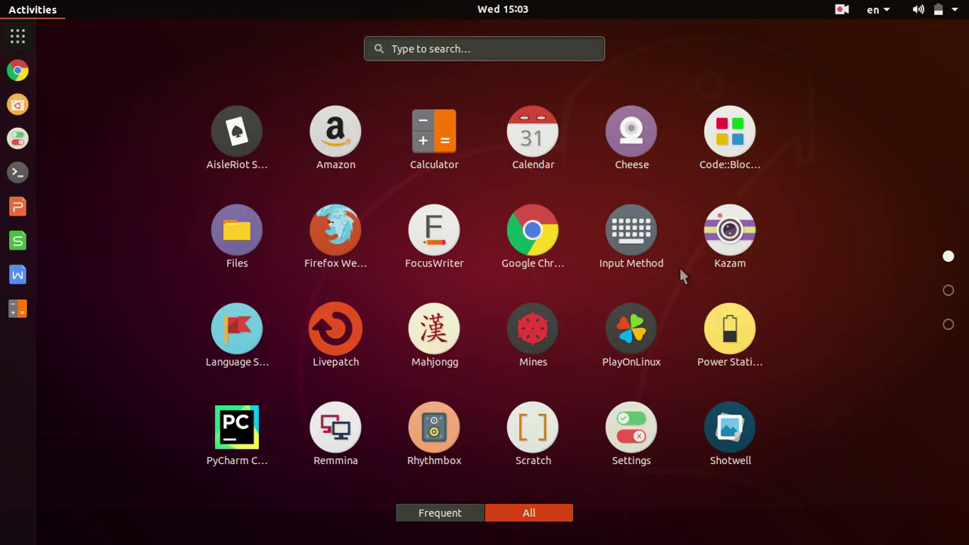
scroll(834, 311, down, 2)
scroll(834, 312, up, 2)
scroll(833, 313, down, 2)
scroll(832, 313, up, 1)
scroll(831, 317, up, 1)
click(441, 49)
click(116, 301)
click(417, 48)
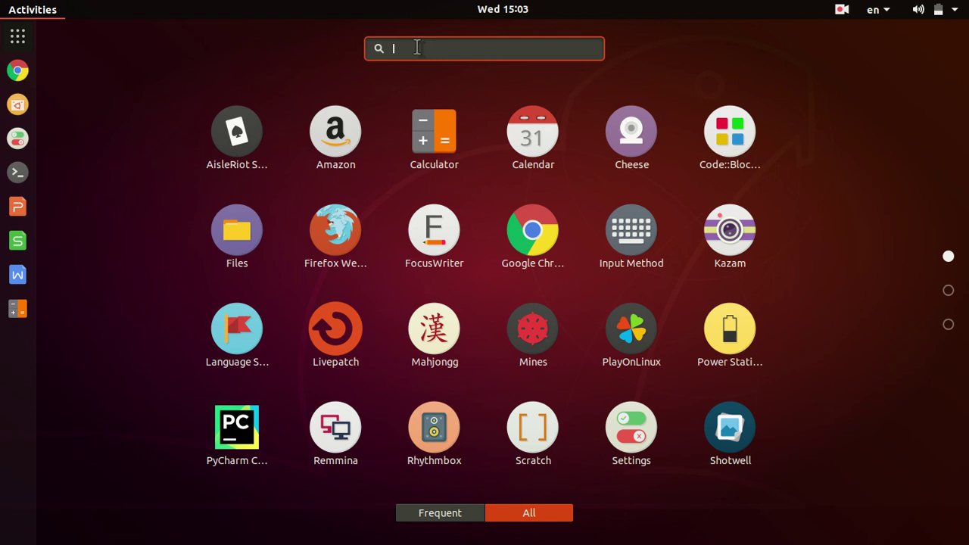
text(tweak)
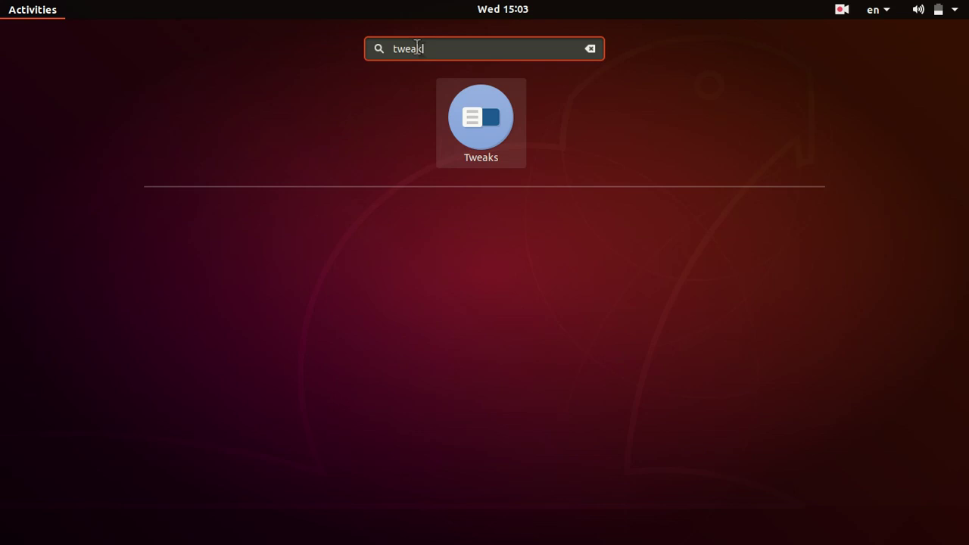
text(s)
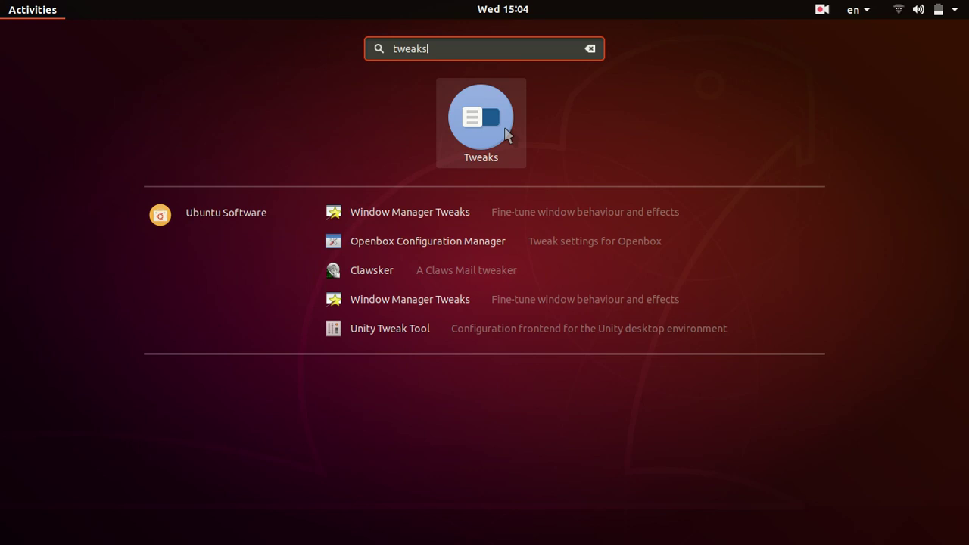
key(Return)
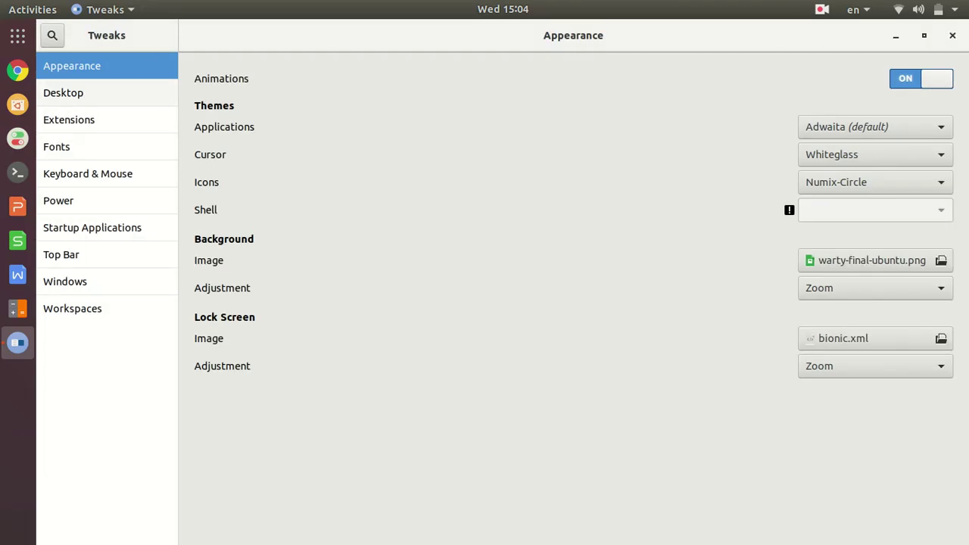
click(955, 37)
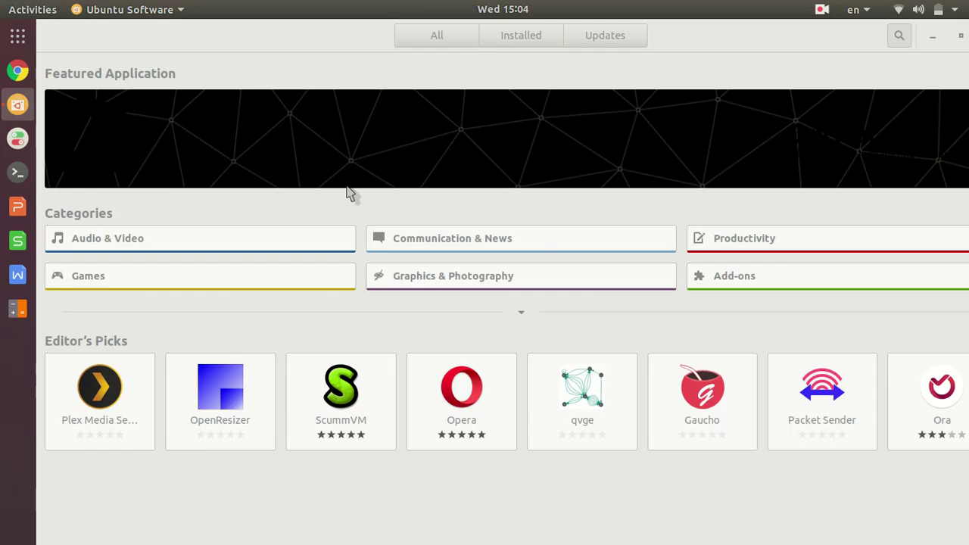
Search Ubuntu Software for "tweaks" and view the details page of GNOME Tweaks.
click(862, 35)
text(tweaks)
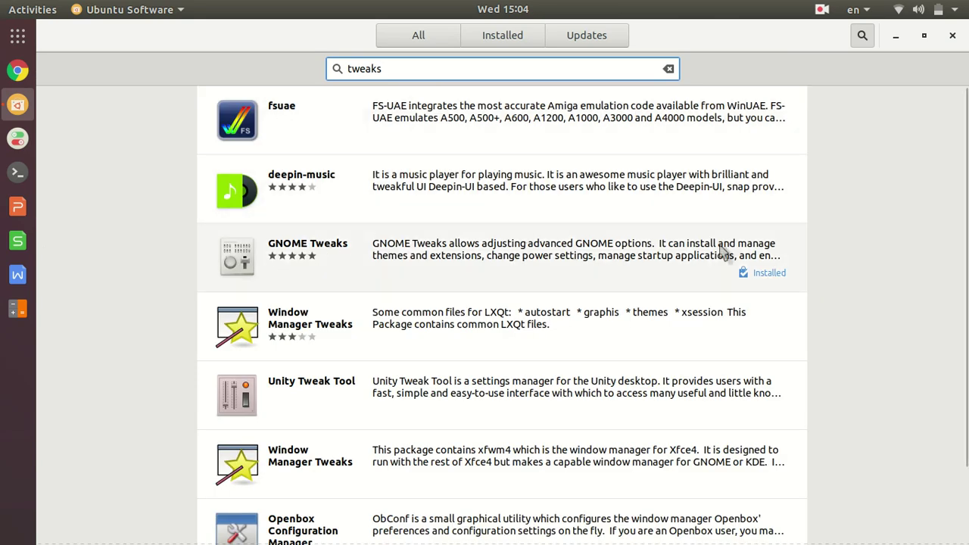
click(541, 266)
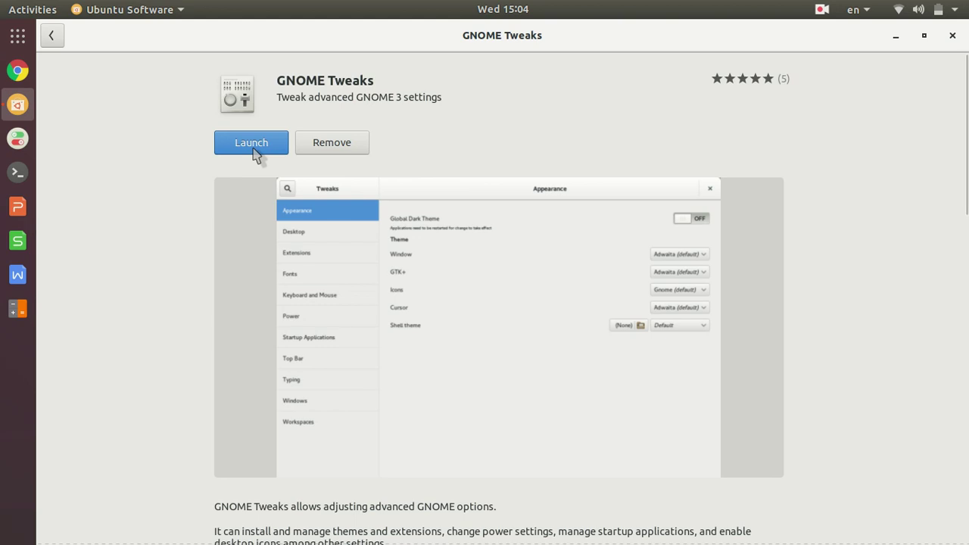
click(52, 35)
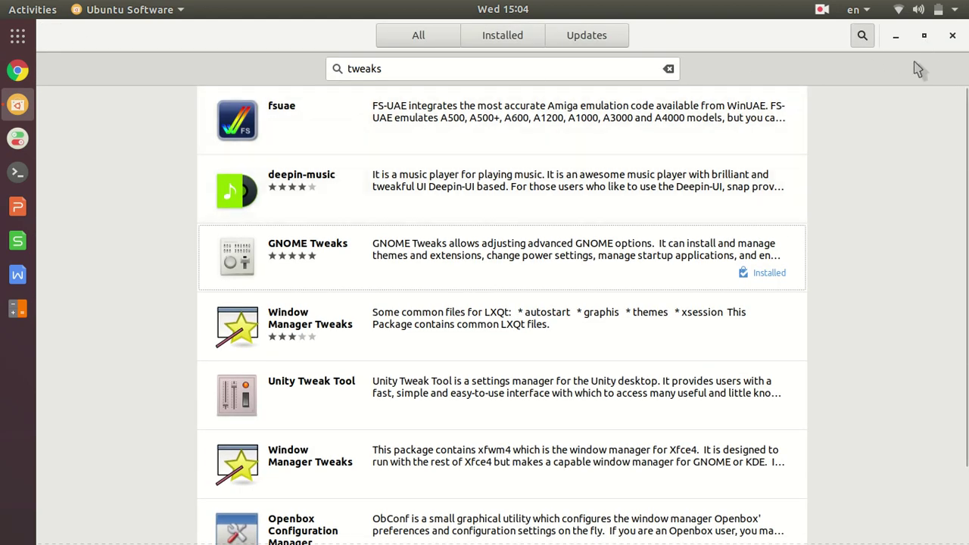
Launch GNOME Tweaks from its software page and view the Extensions list, returning to the search results when done.
click(390, 246)
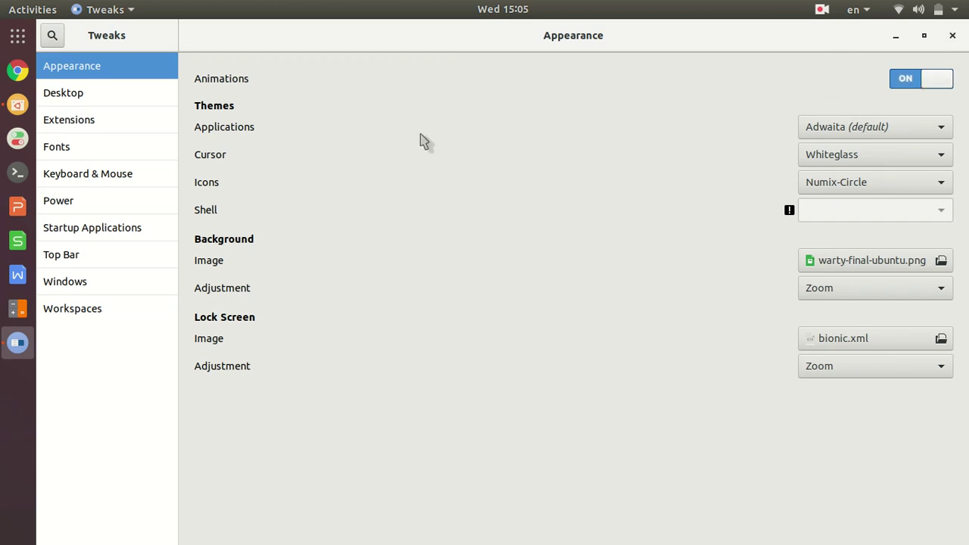
click(98, 129)
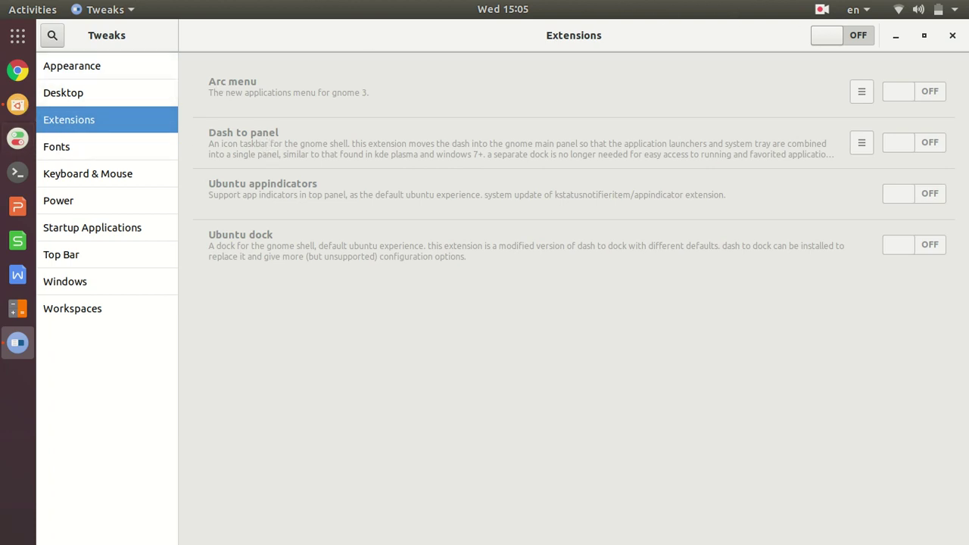
click(952, 36)
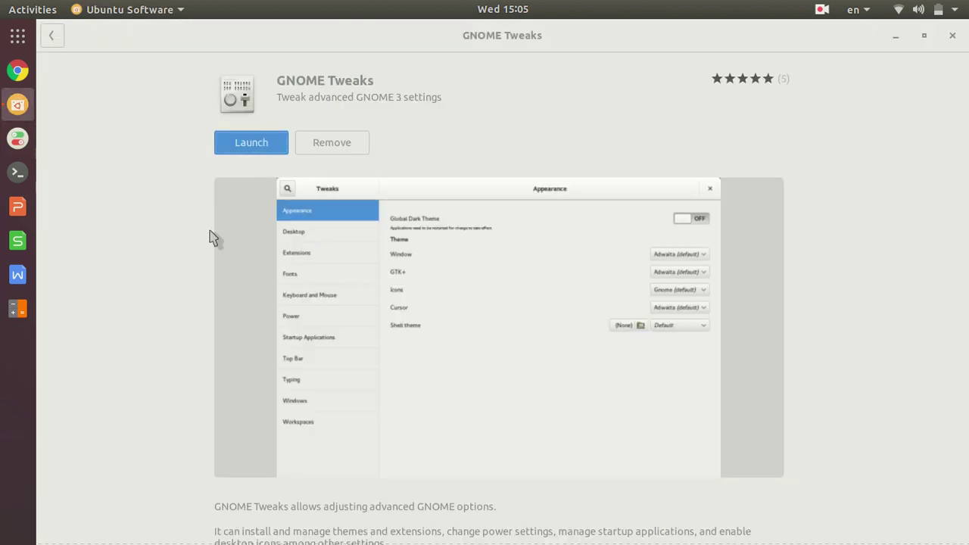
click(52, 35)
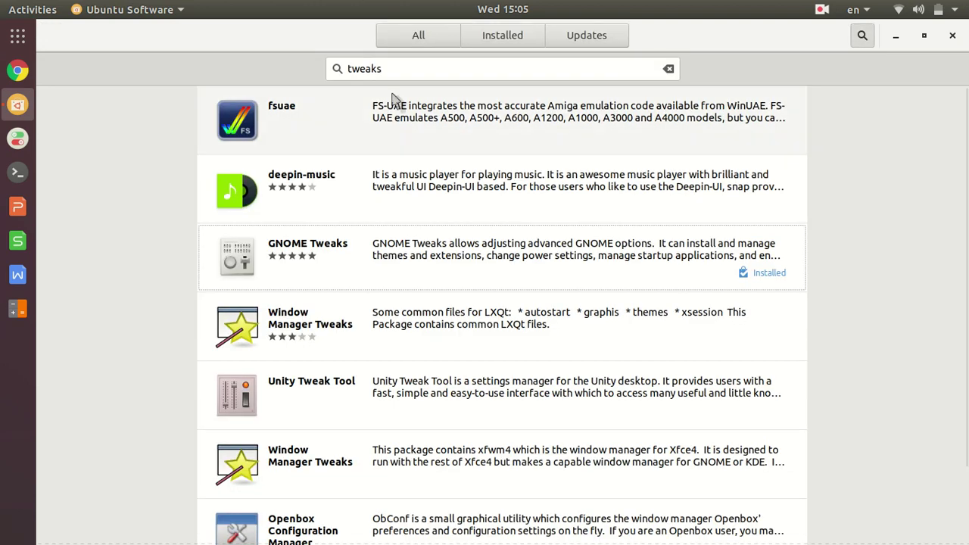
Search Ubuntu Software for "dash to dock".
click(336, 68)
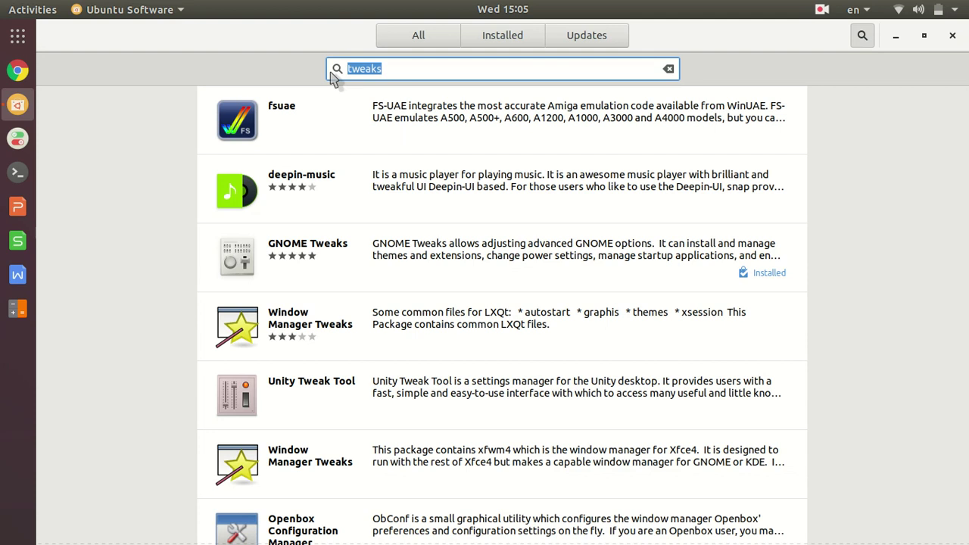
text(das)
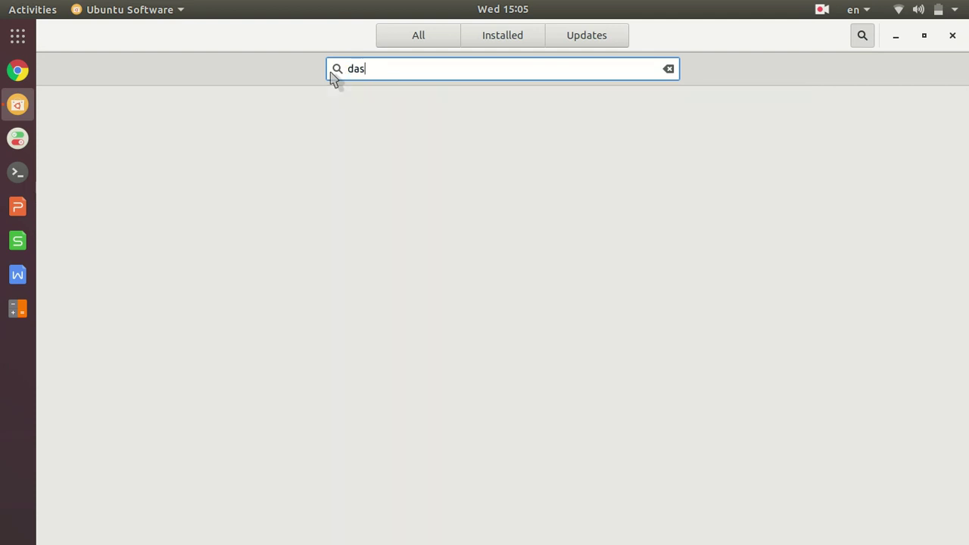
text(h to dock)
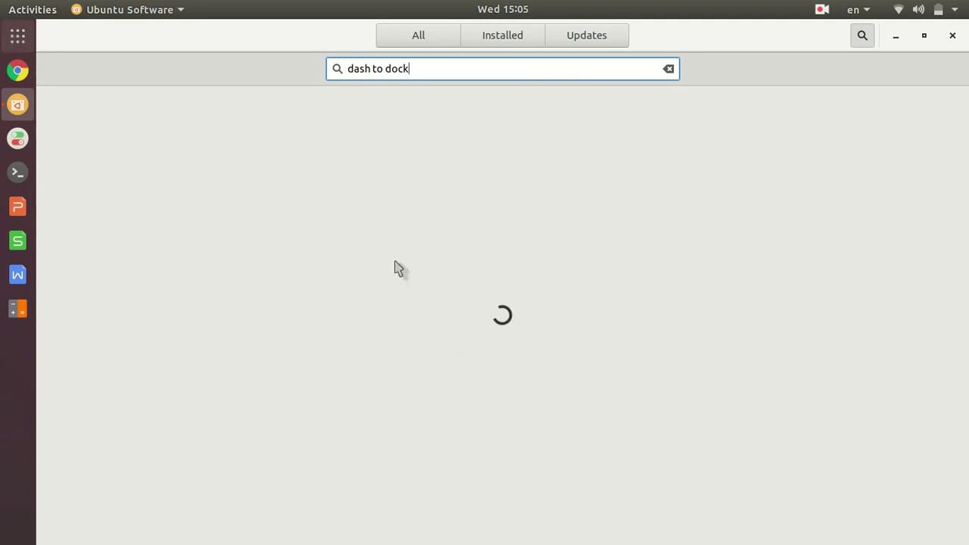
Open Tweaks from the applications overview and show its Extensions settings.
key(super)
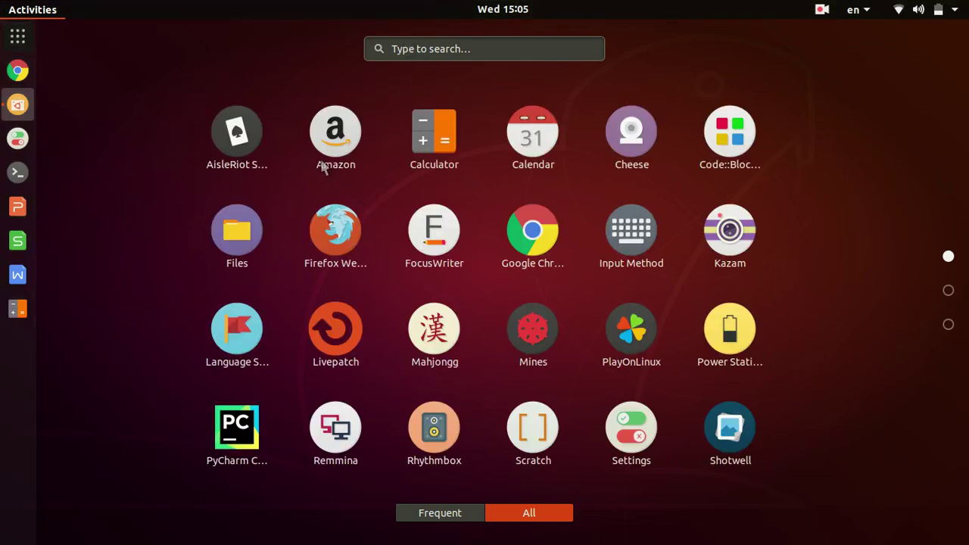
click(435, 48)
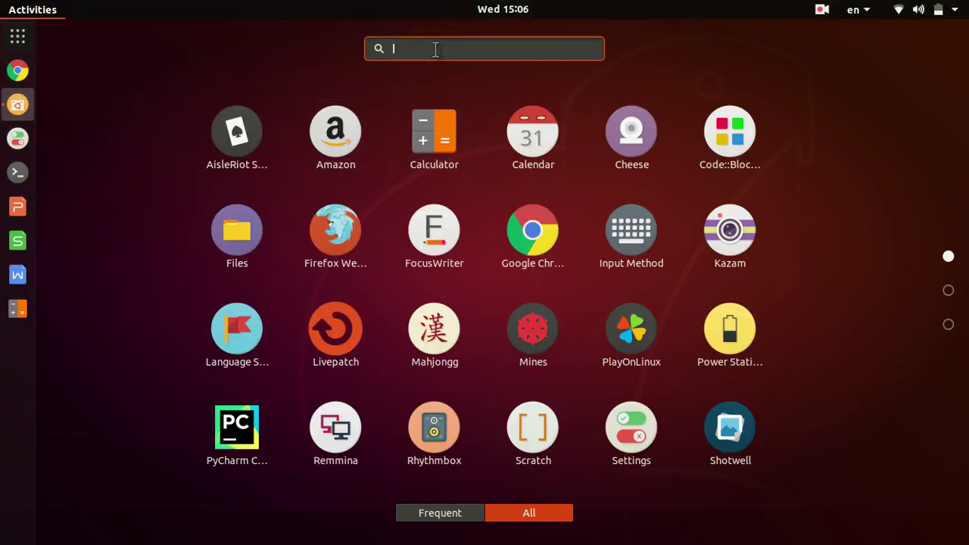
text(tw)
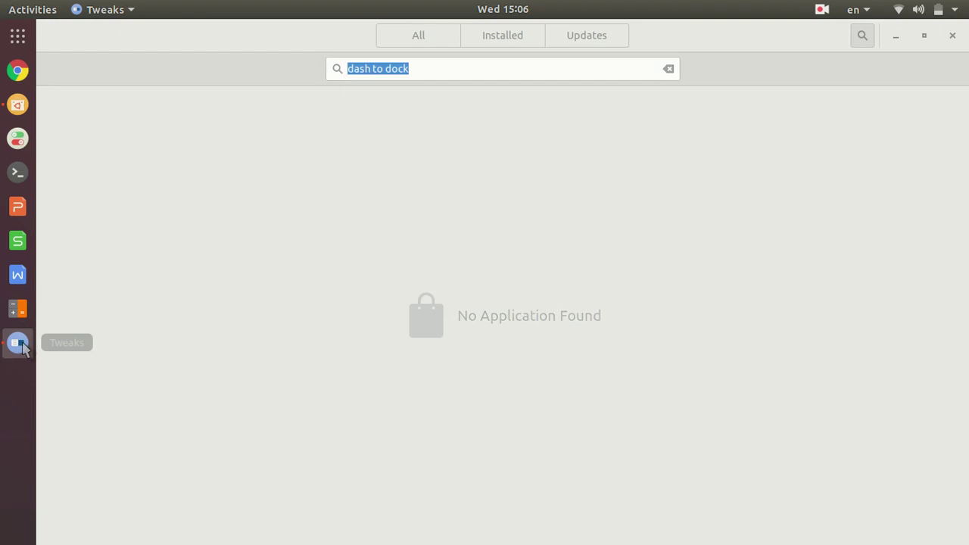
click(75, 128)
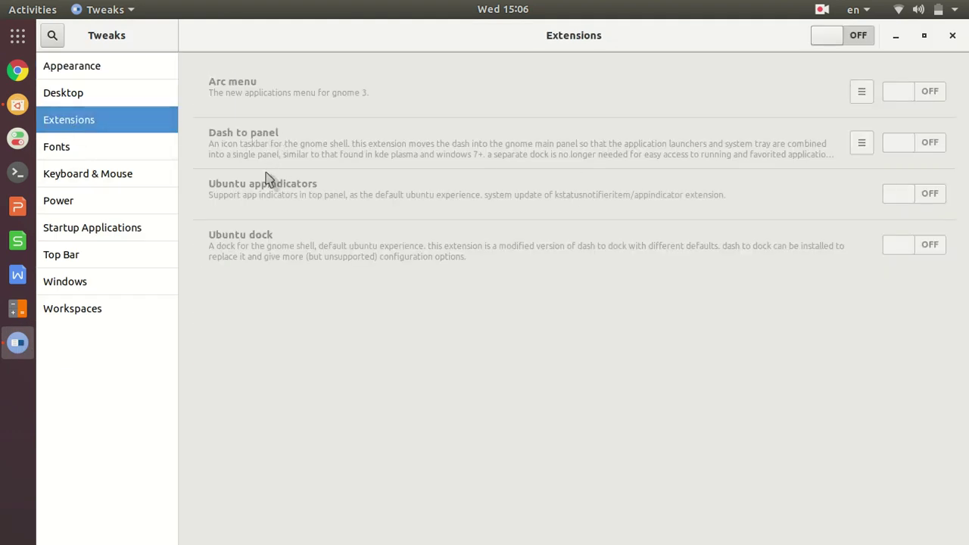
Return to Ubuntu Software and change the search term to "dash to panel".
click(17, 104)
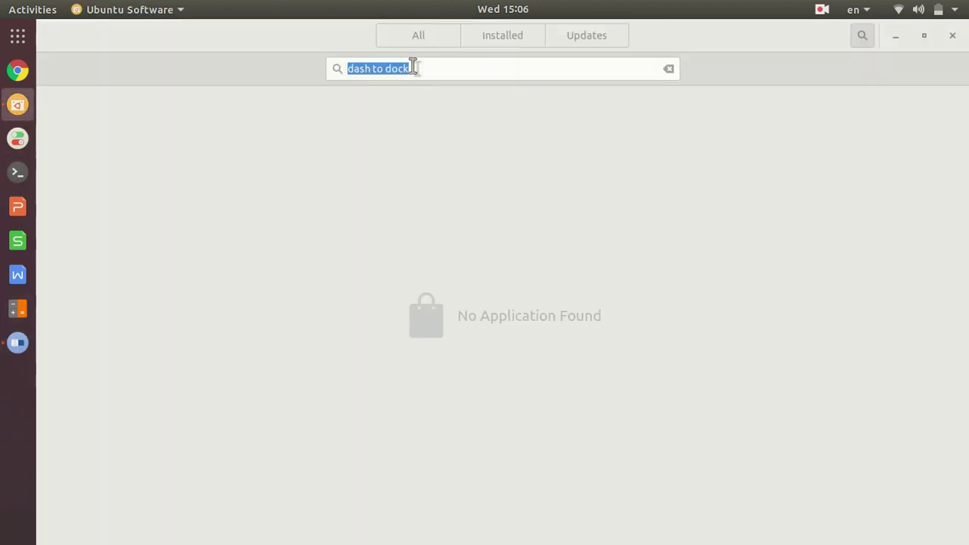
click(412, 69)
key(BackSpace)
key(BackSpace)
key(BackSpace)
key(BackSpace)
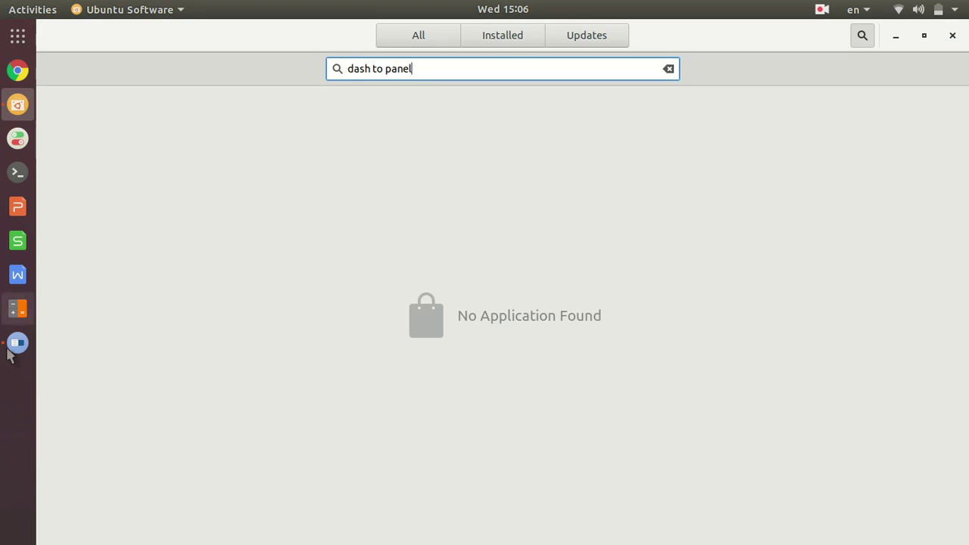
Check the Dash to panel entry in Tweaks and repeat the Ubuntu Software search for "dash to panel", closing the store when done.
click(30, 345)
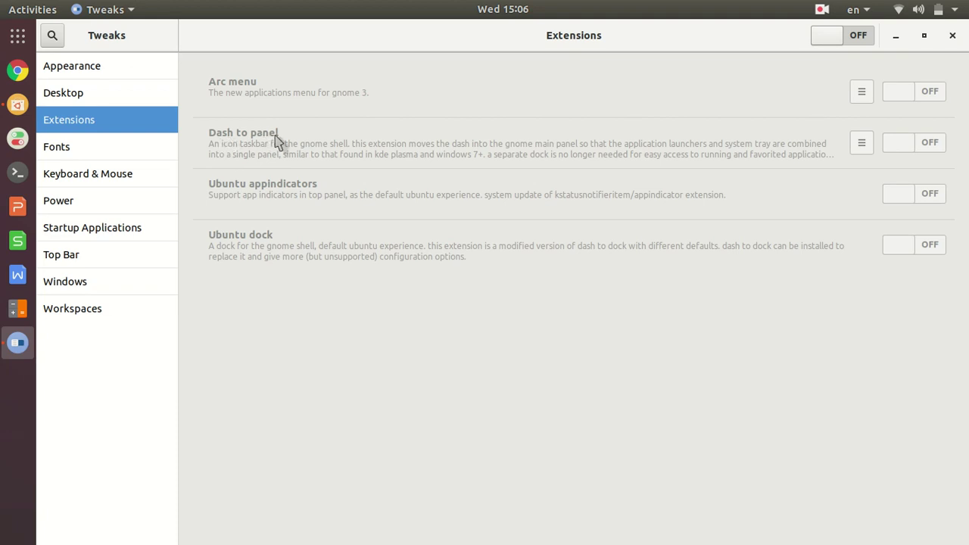
click(18, 105)
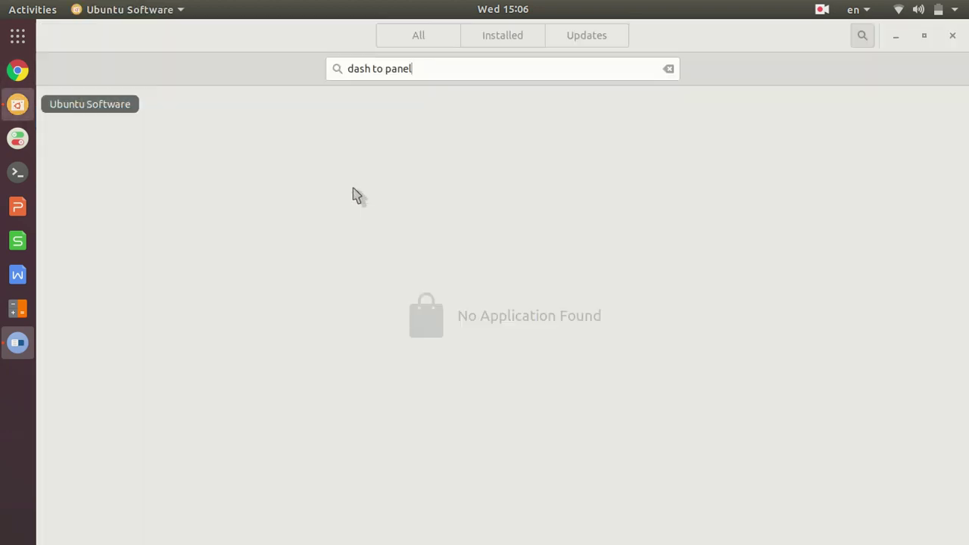
click(669, 69)
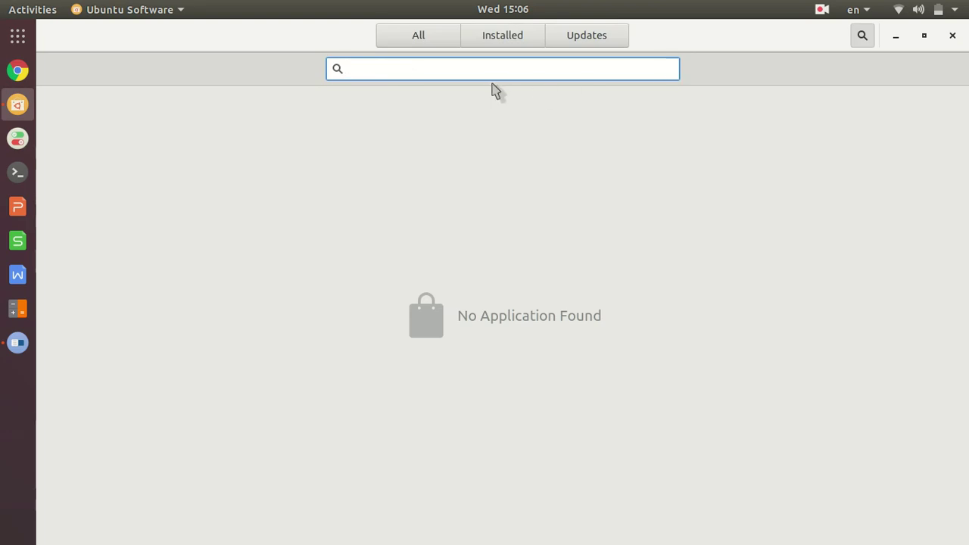
text(dash t)
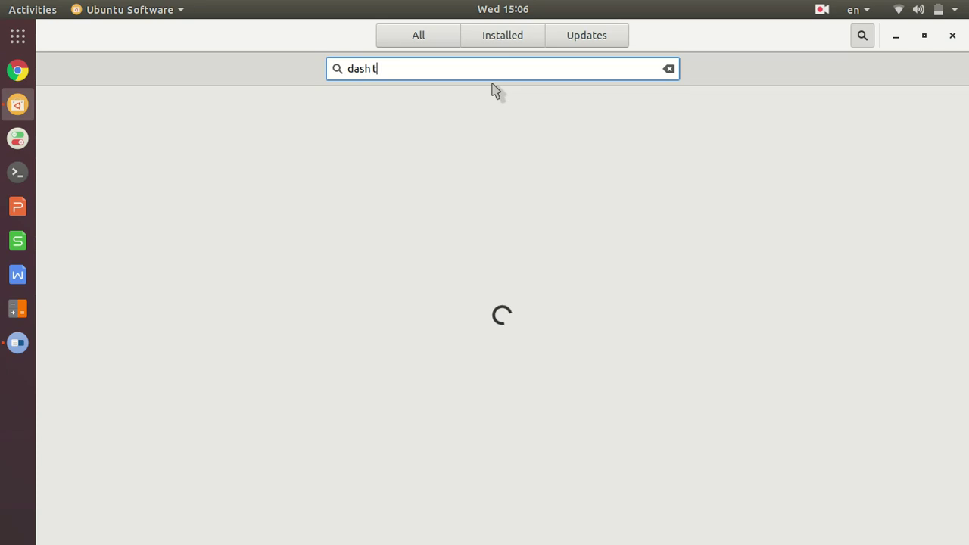
text(o panel)
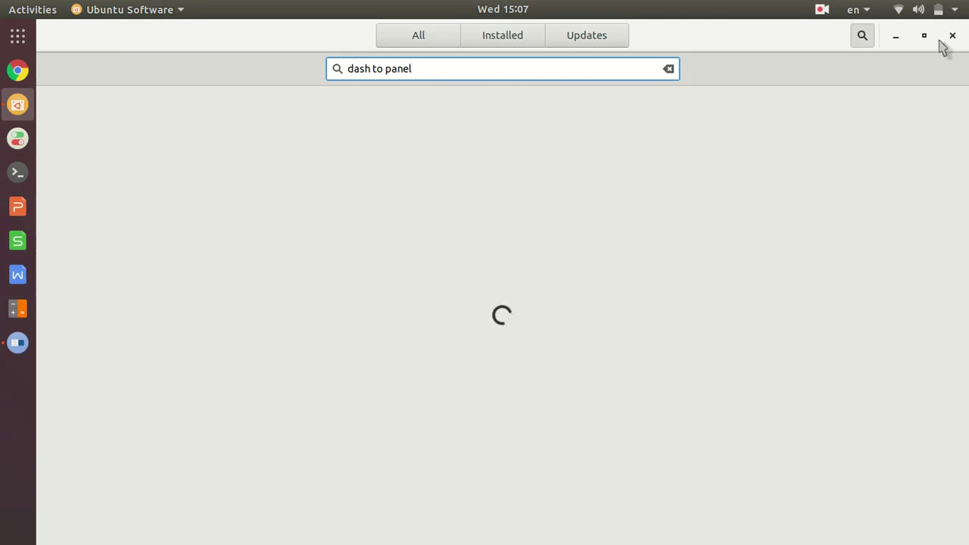
click(952, 35)
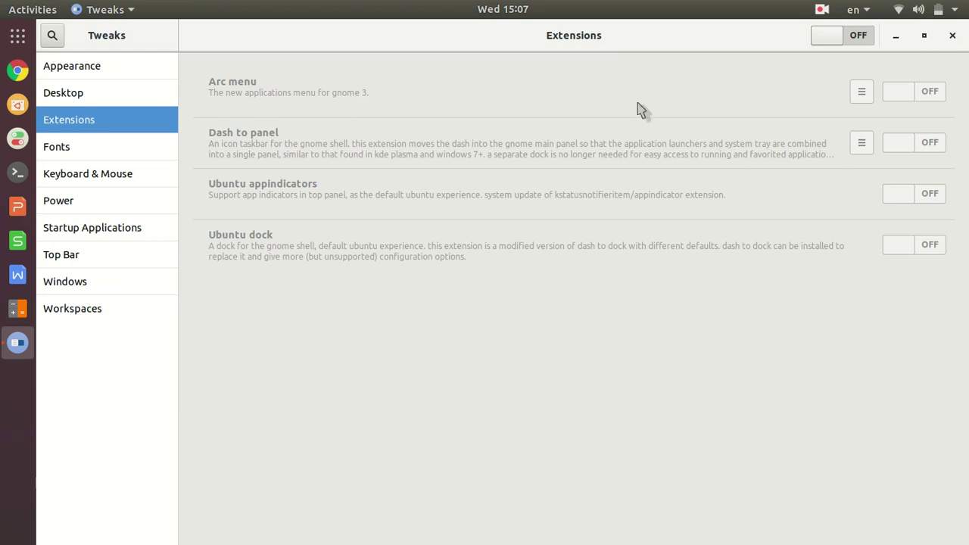
Turn on extensions globally in Tweaks and enable the Dash to panel extension.
click(860, 38)
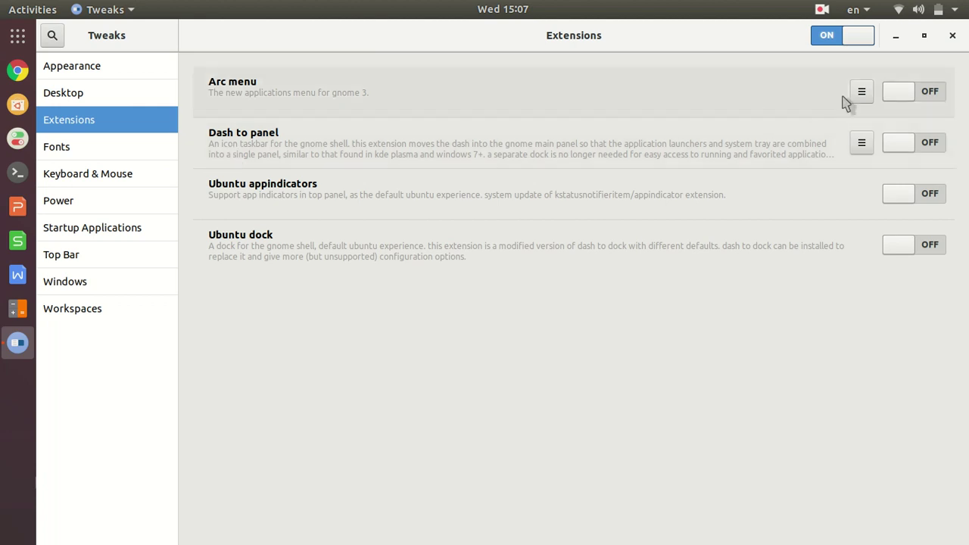
click(937, 146)
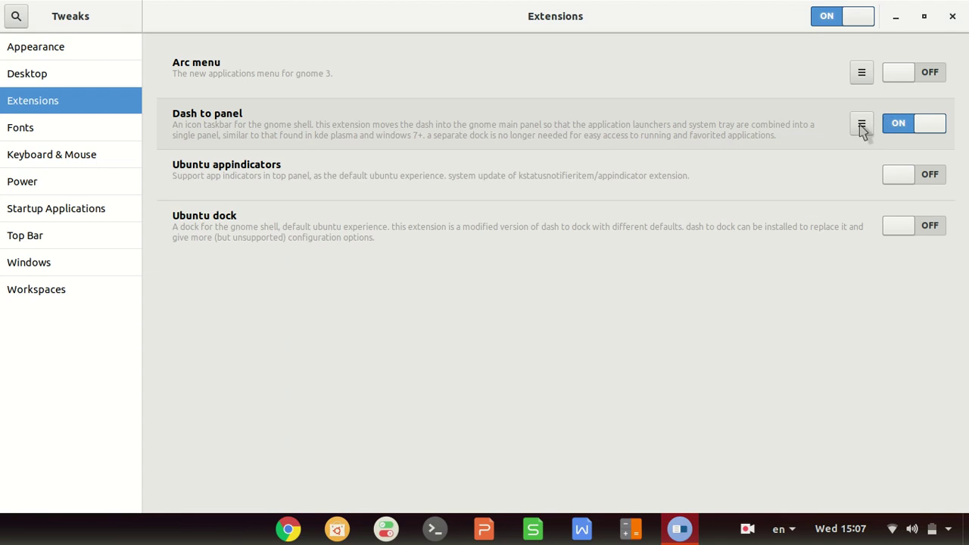
Open the Dash to panel settings and look through its Position and Style options.
click(862, 125)
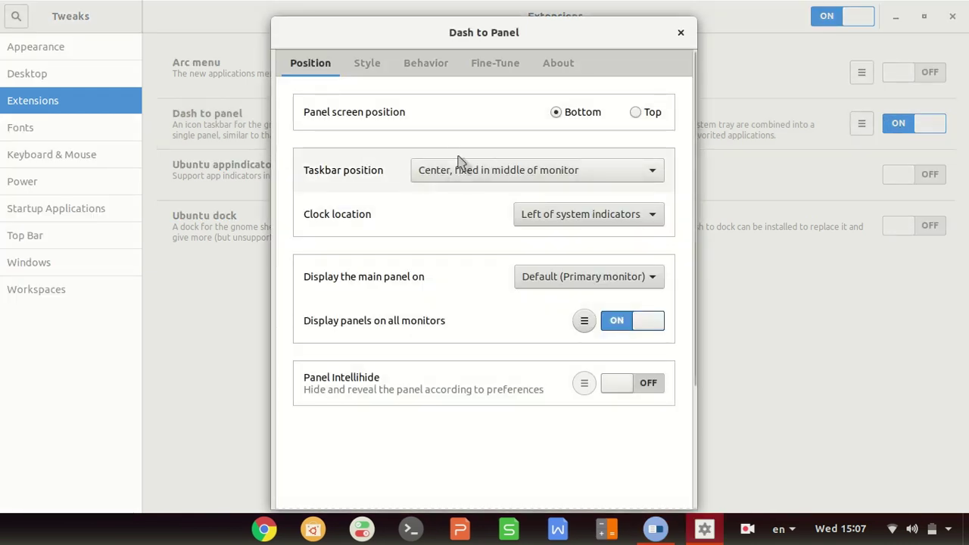
click(367, 65)
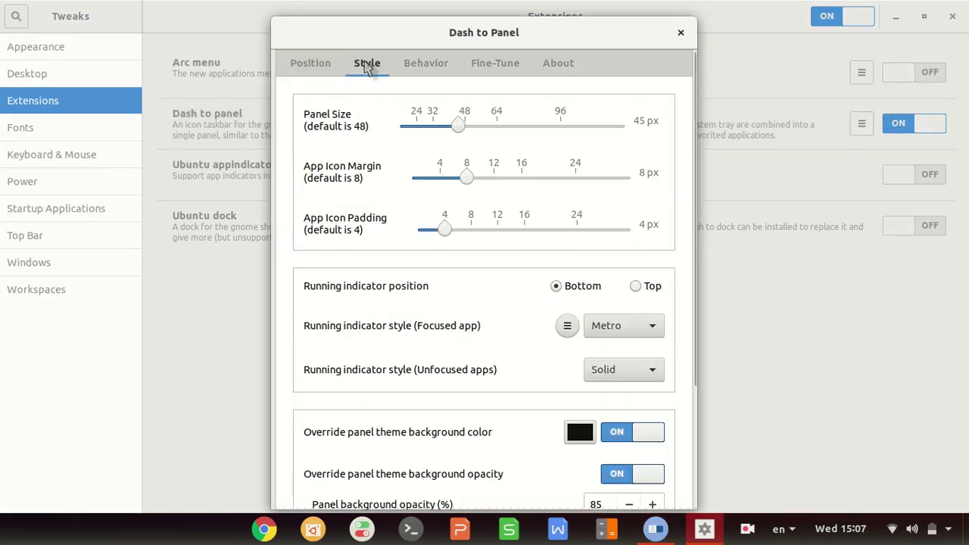
click(303, 67)
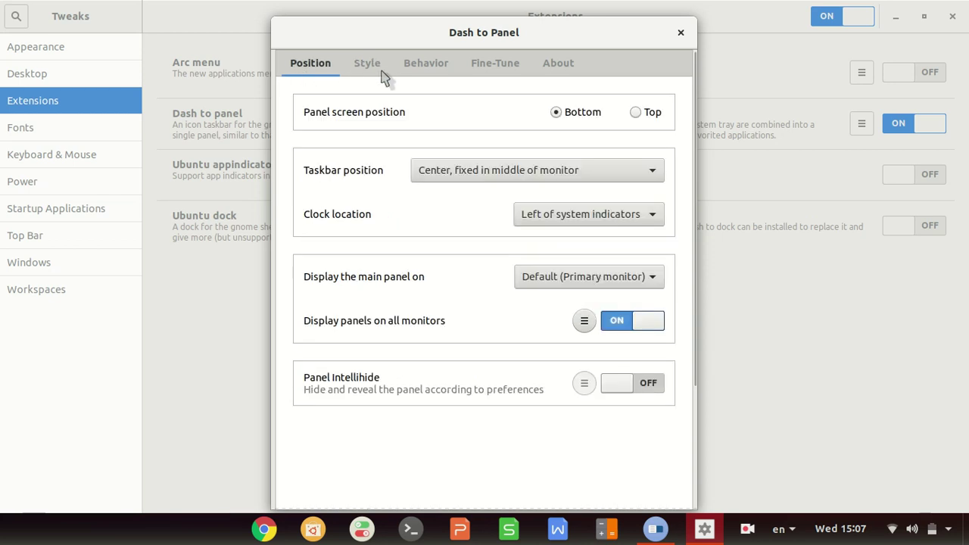
click(636, 113)
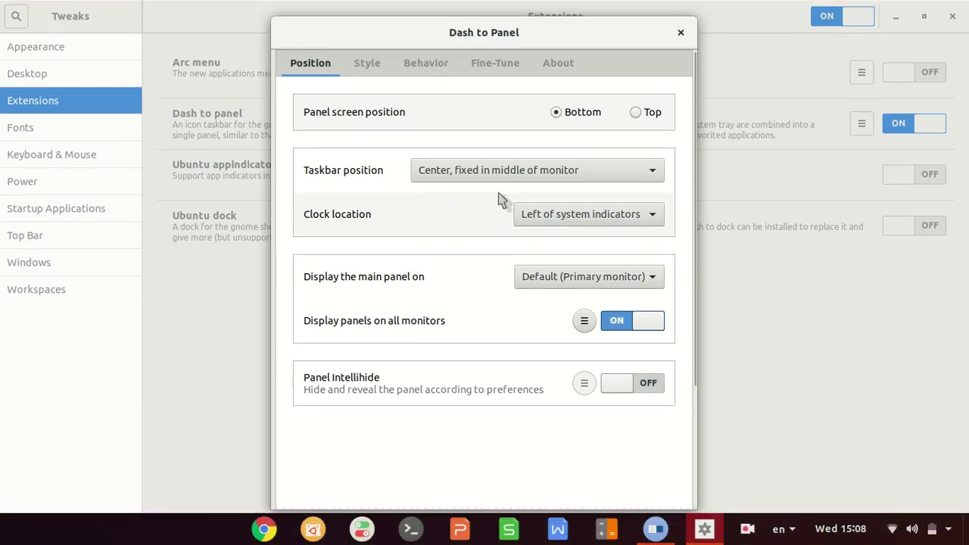
Try the custom dark red as the panel background color override and set the color back to black.
click(370, 64)
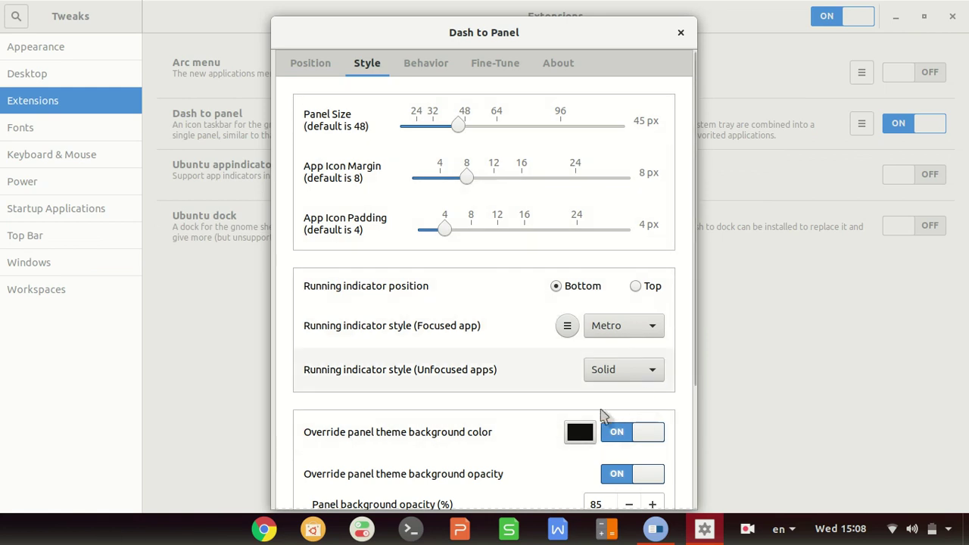
click(584, 436)
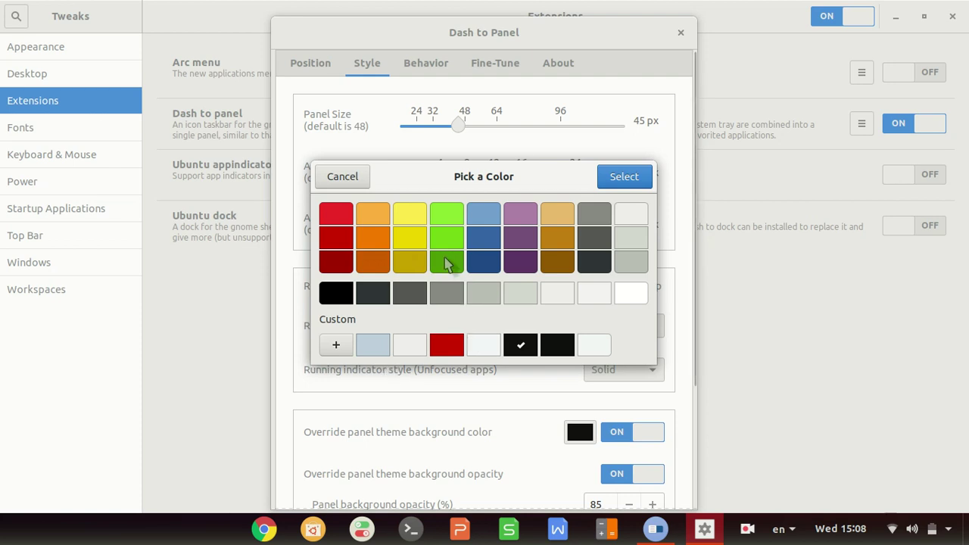
click(448, 348)
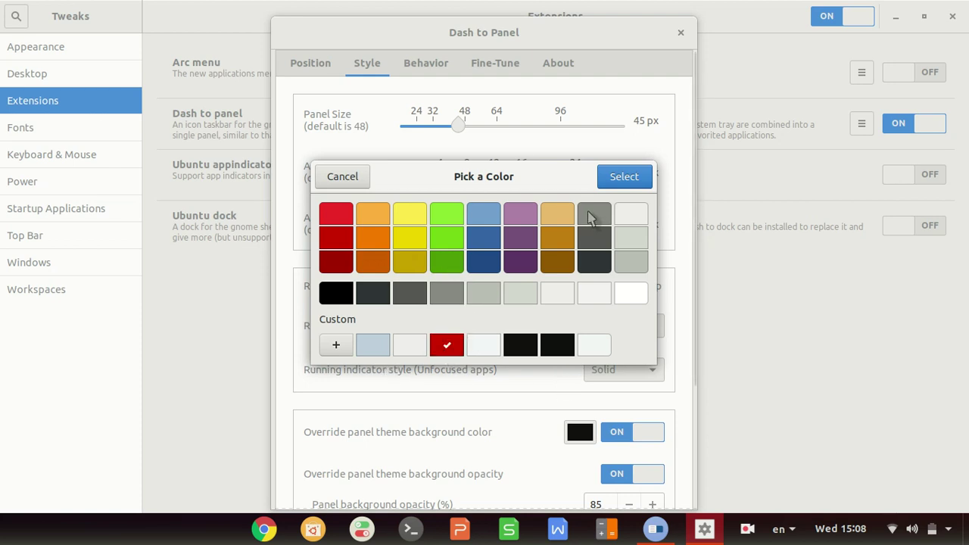
click(624, 178)
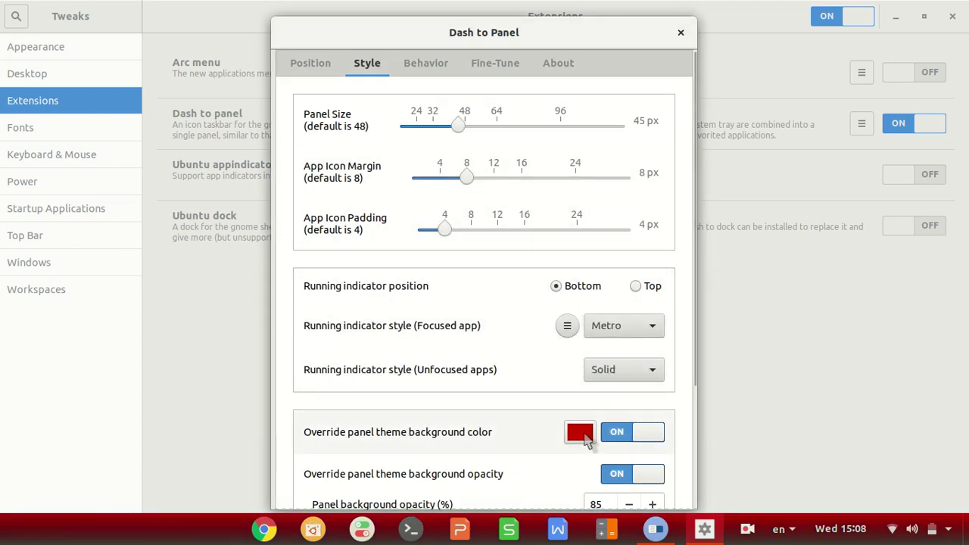
click(588, 440)
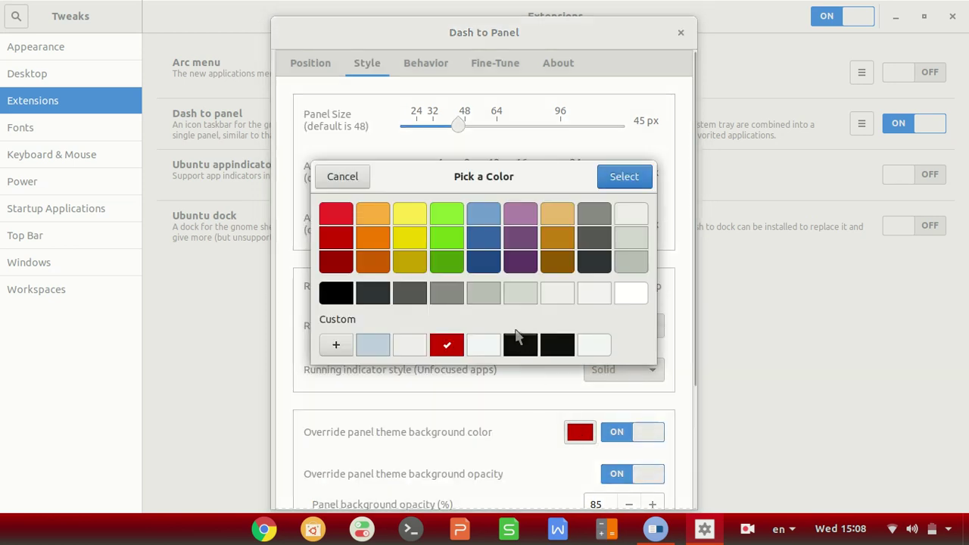
click(626, 184)
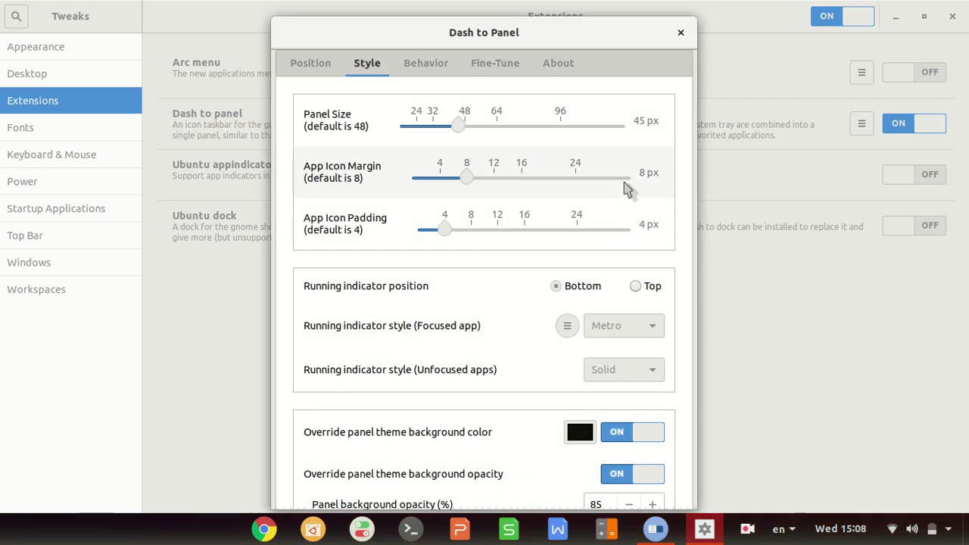
Try the taskbar positions "Left, with floating center plugin icons" and "Left, with fixed center plugin icons".
click(293, 68)
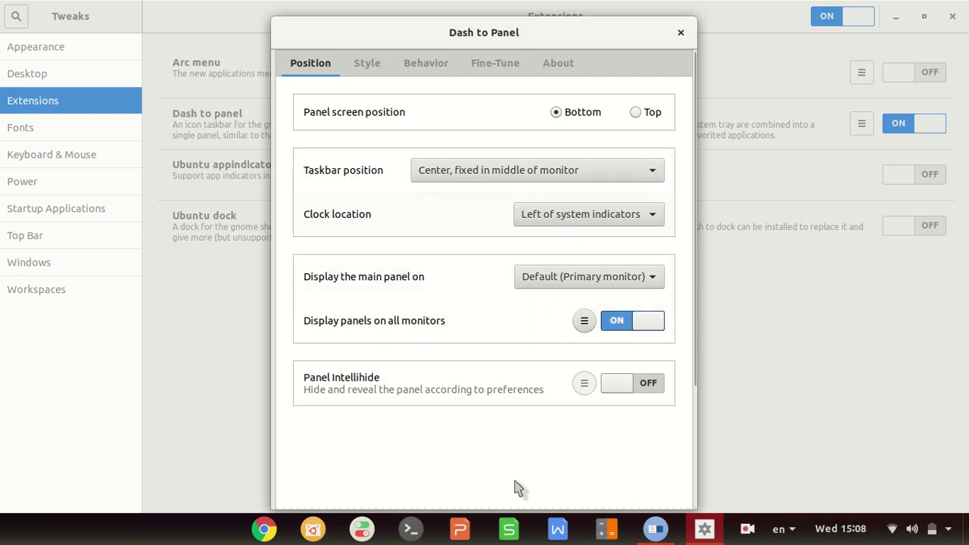
click(539, 179)
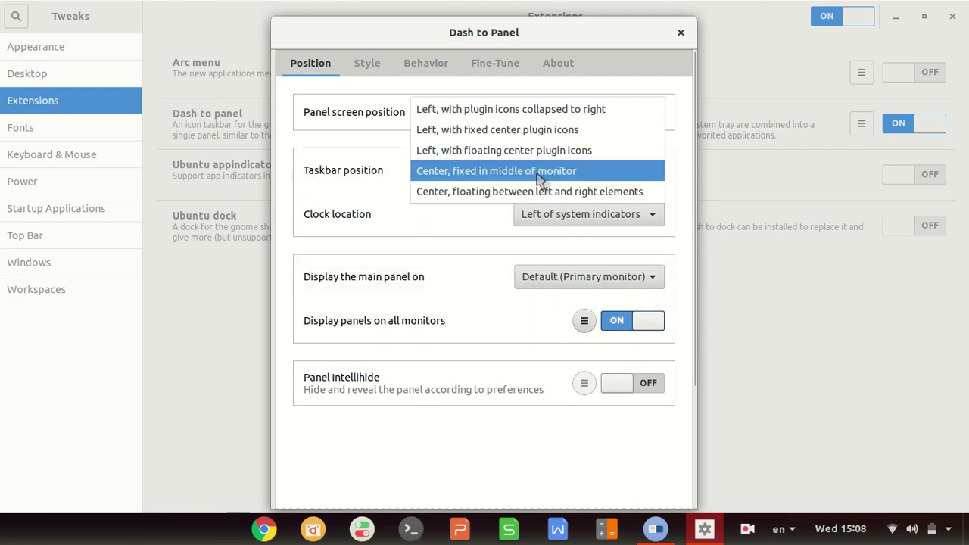
click(498, 151)
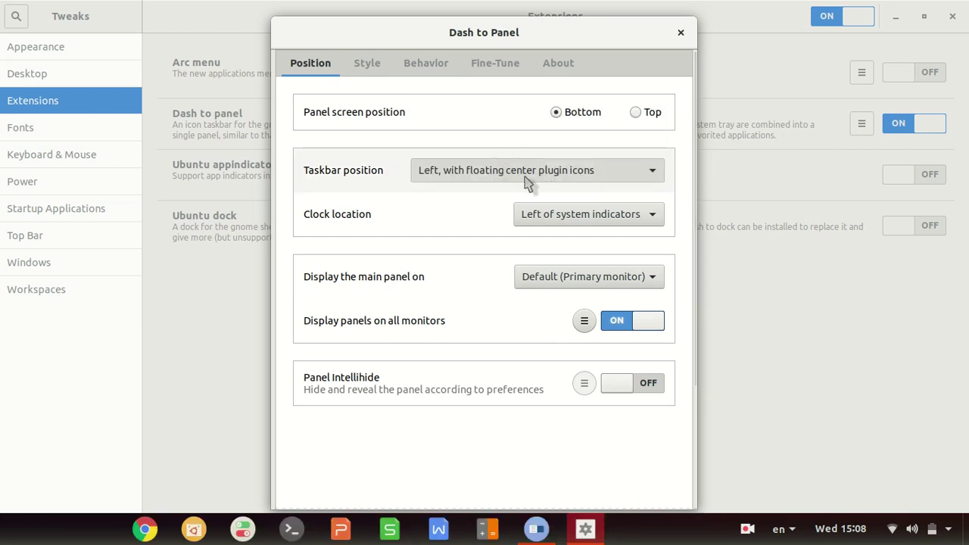
click(653, 172)
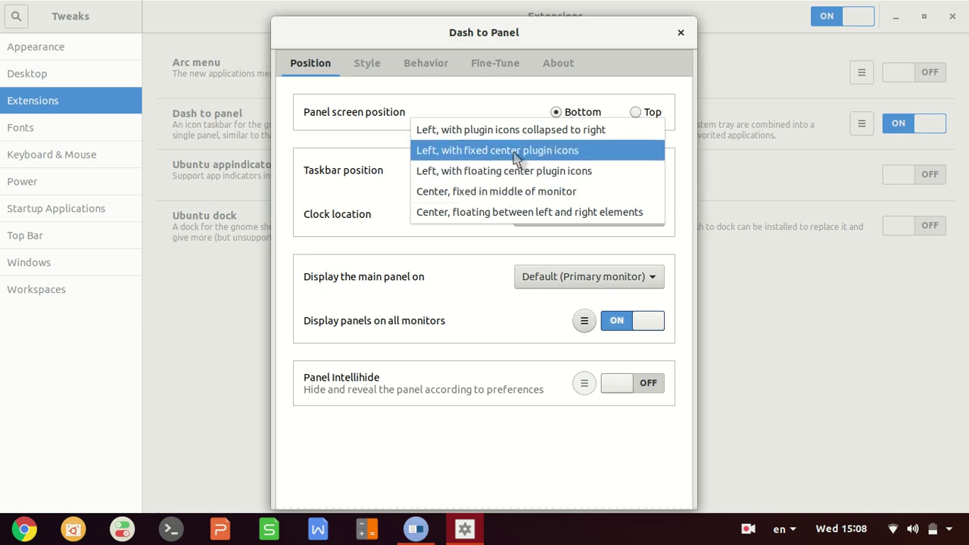
key(Escape)
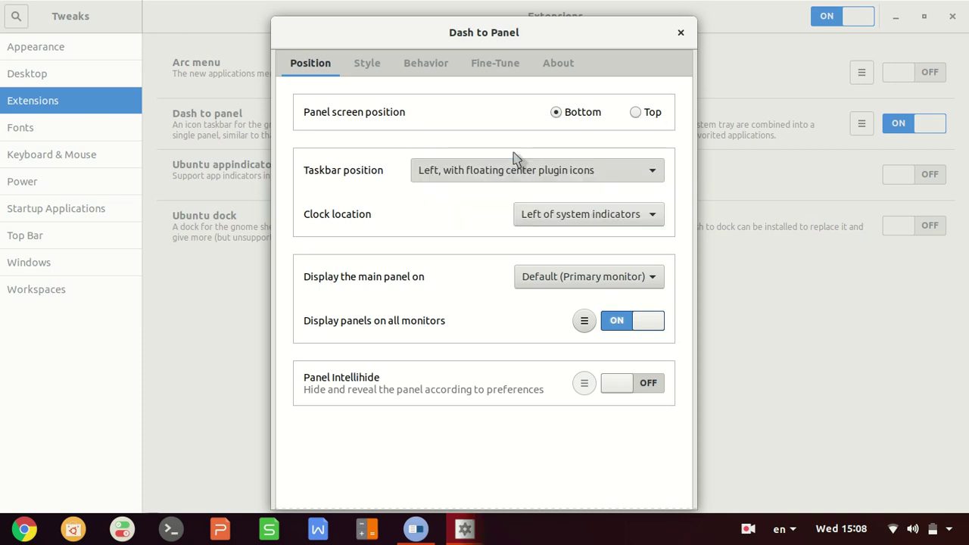
key(Up)
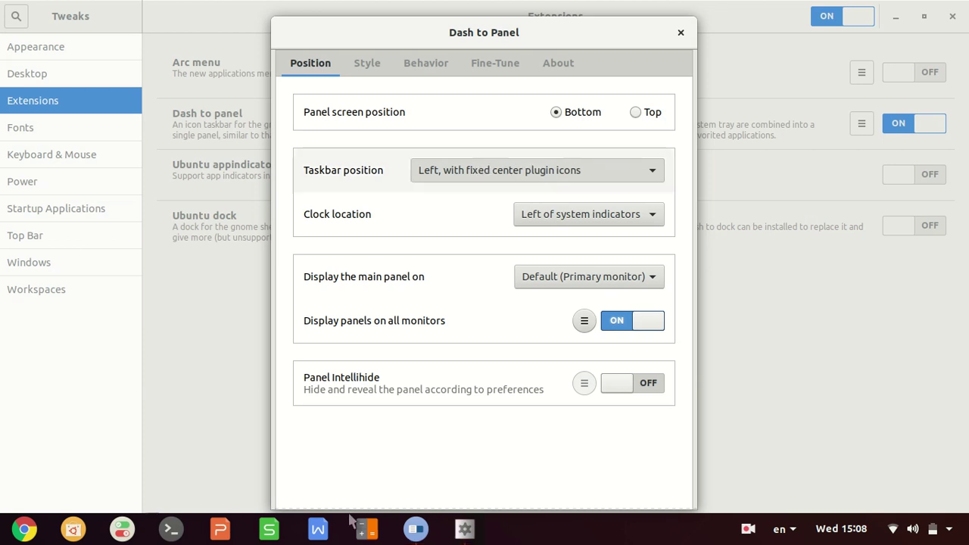
Set the taskbar position to "Center, fixed in middle of monitor" and close the Dash to Panel settings.
click(545, 174)
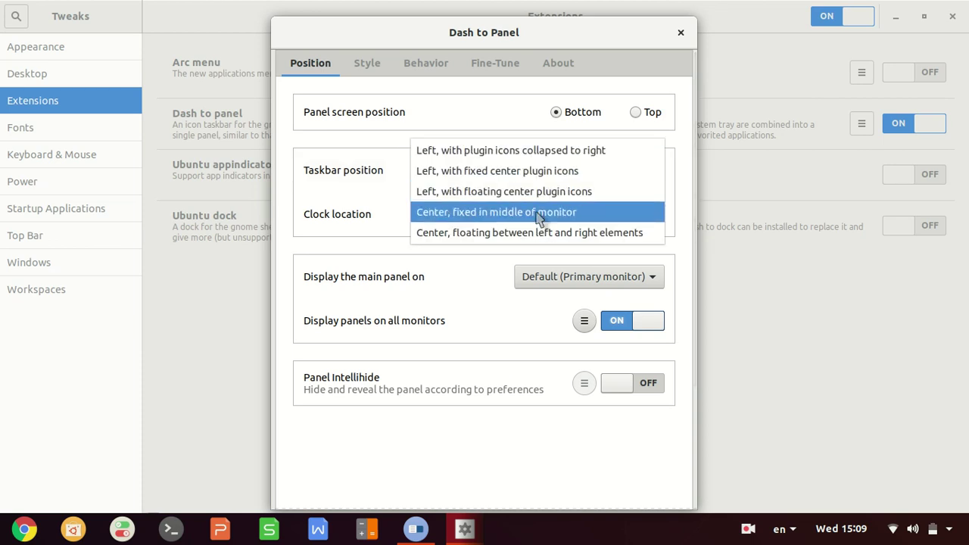
key(Escape)
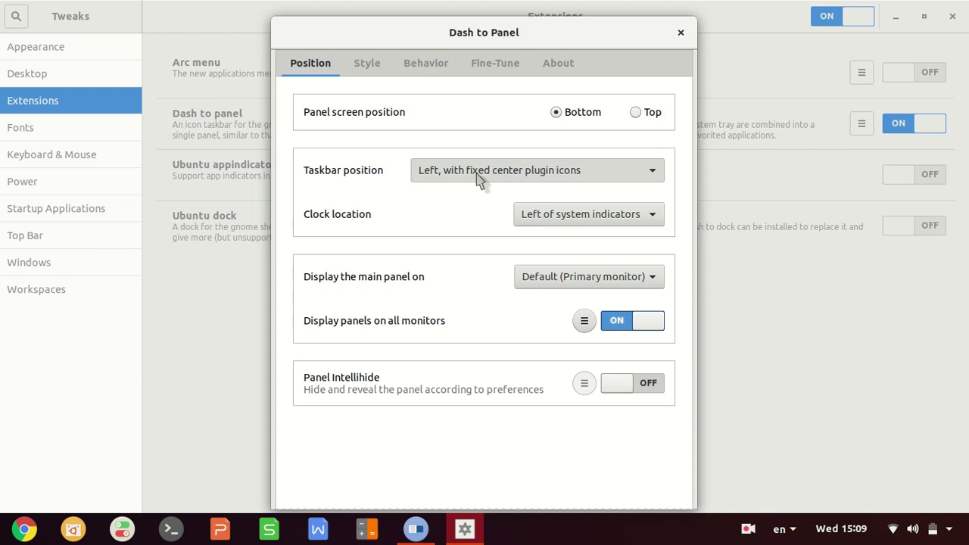
scroll(478, 179, down, 1)
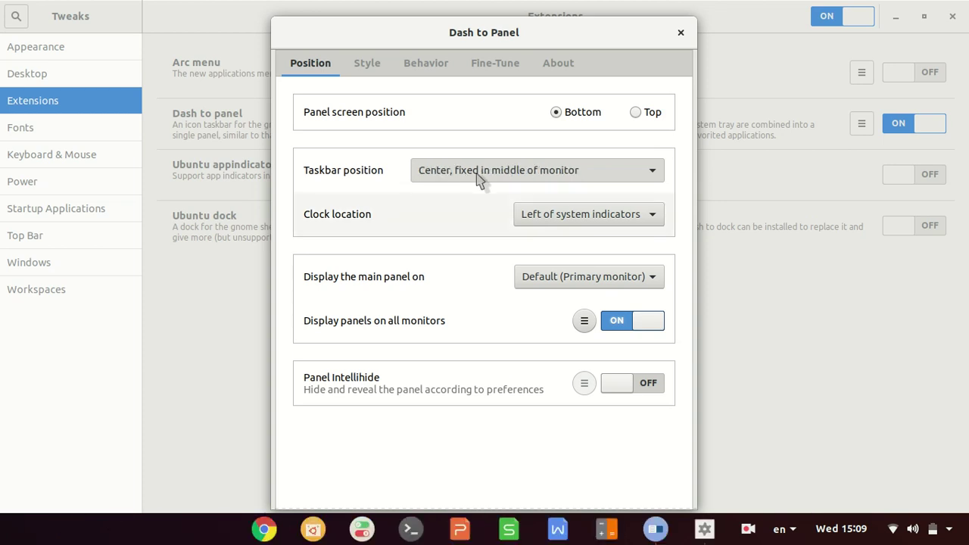
click(680, 34)
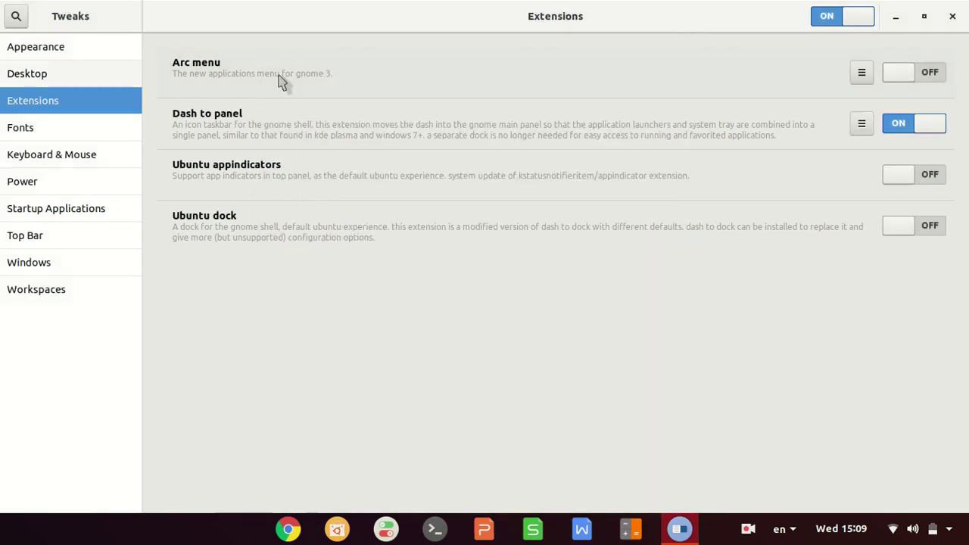
Enable the Arc menu extension, open its settings and preview the new applications menu in the panel.
click(928, 73)
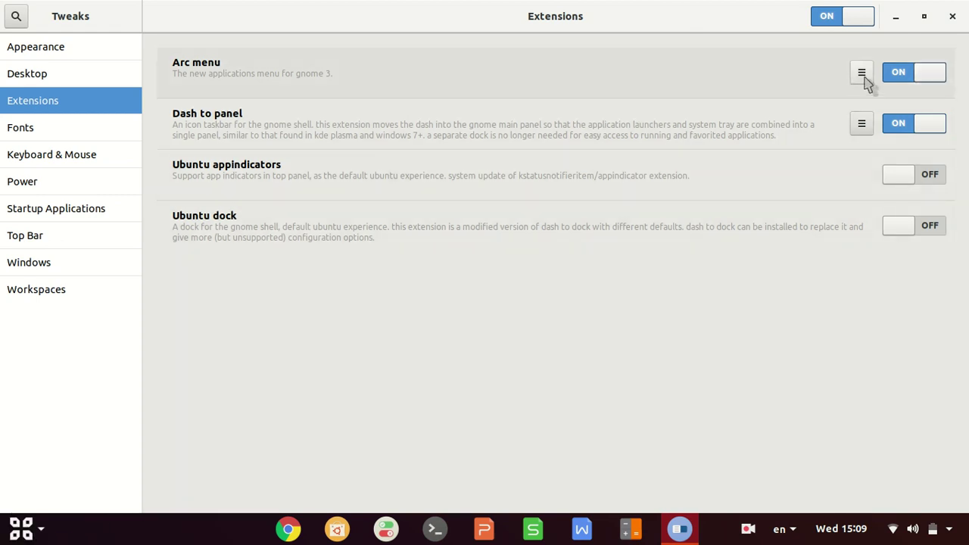
click(864, 75)
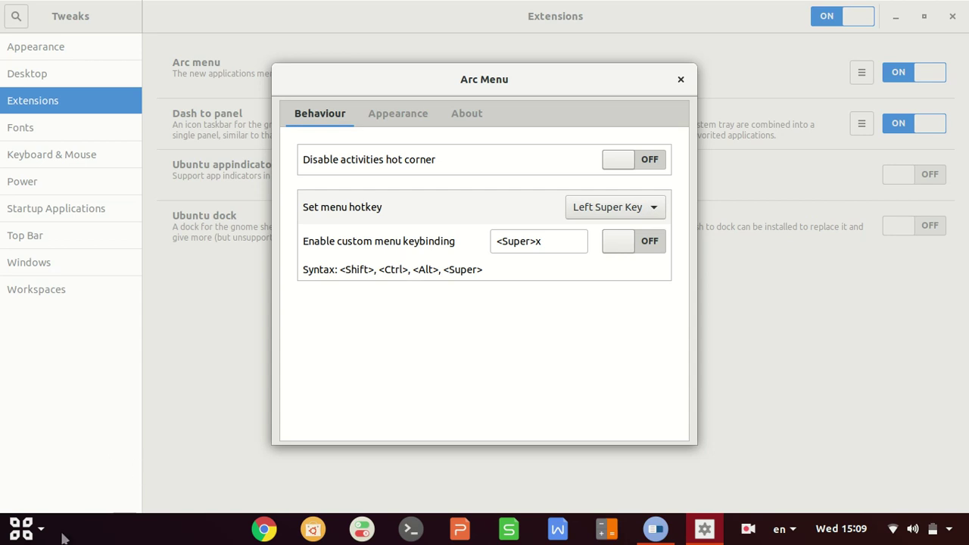
click(23, 529)
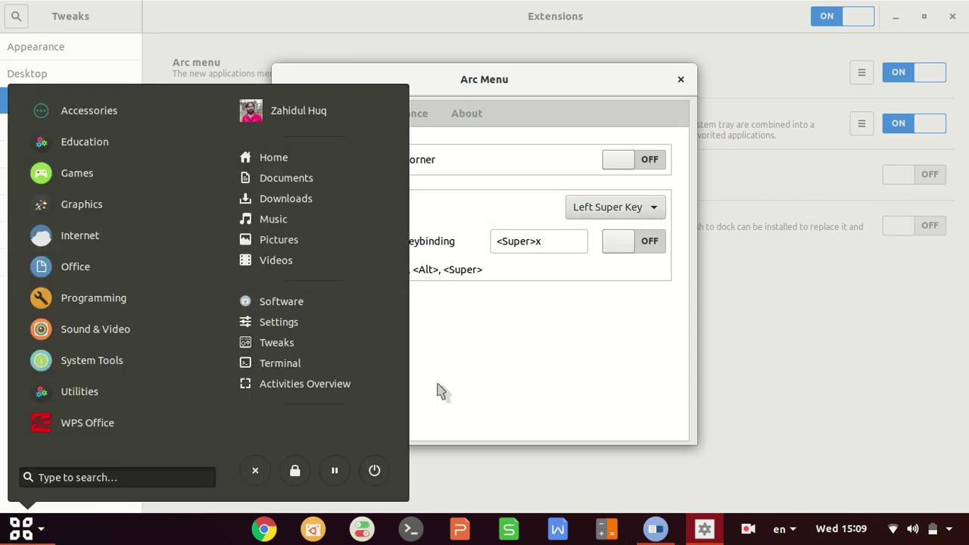
click(463, 335)
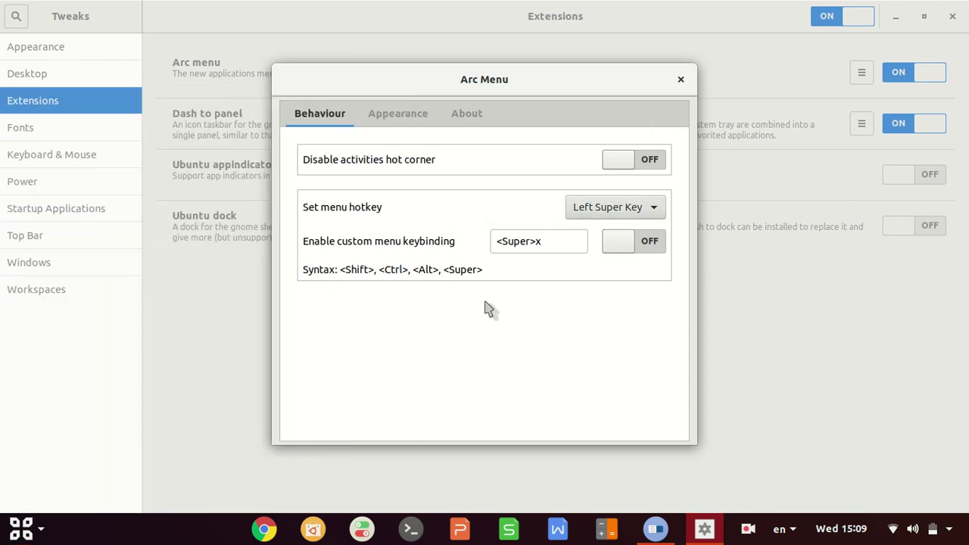
Try Text as the Arc Menu button appearance and switch it back to Icon.
click(409, 113)
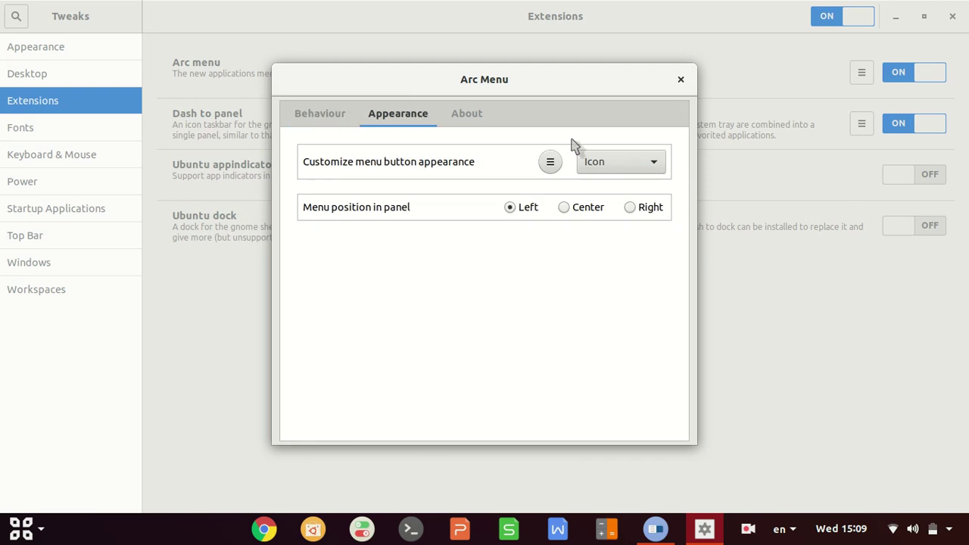
click(608, 168)
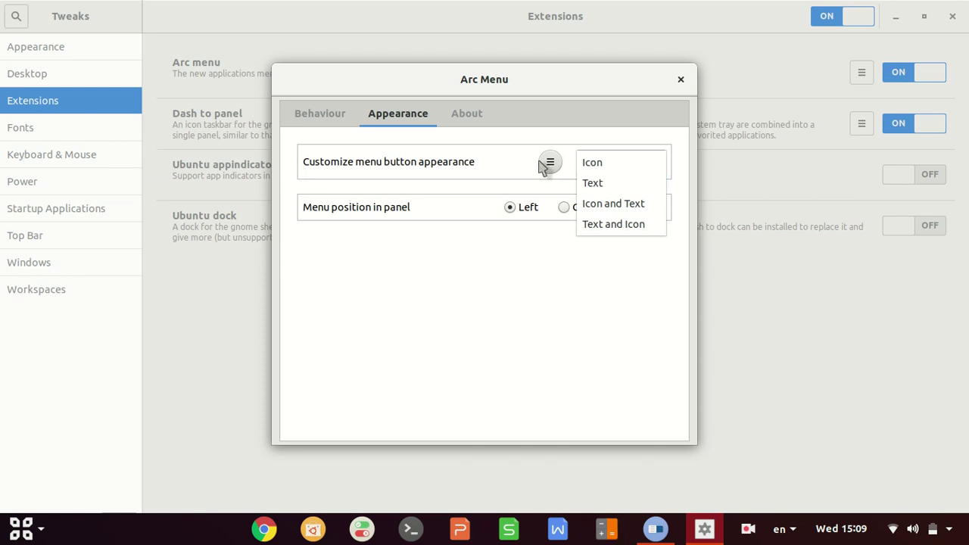
click(589, 182)
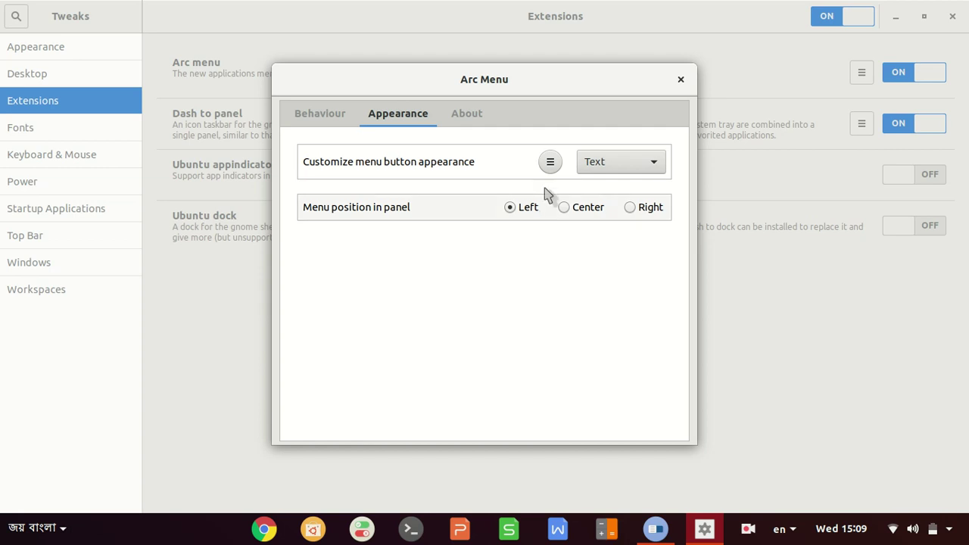
click(600, 167)
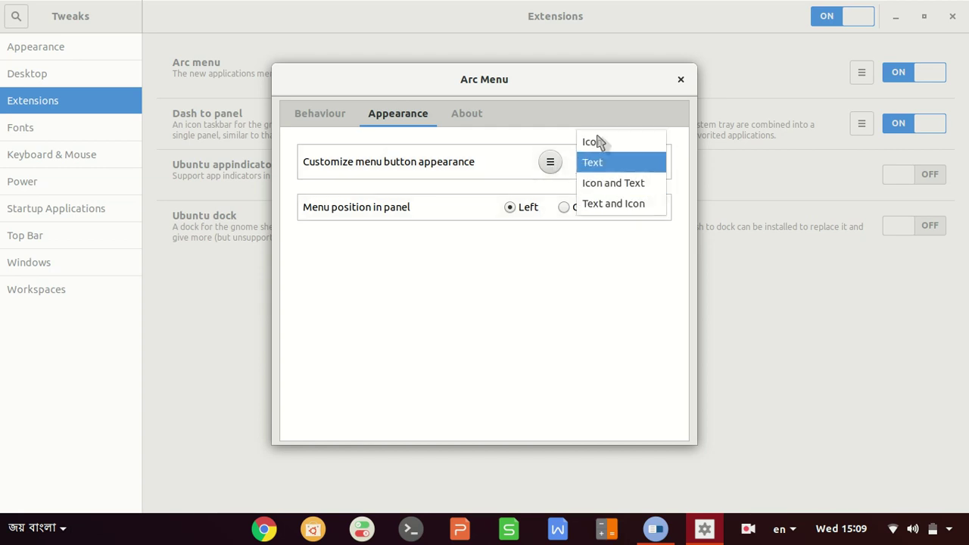
click(600, 145)
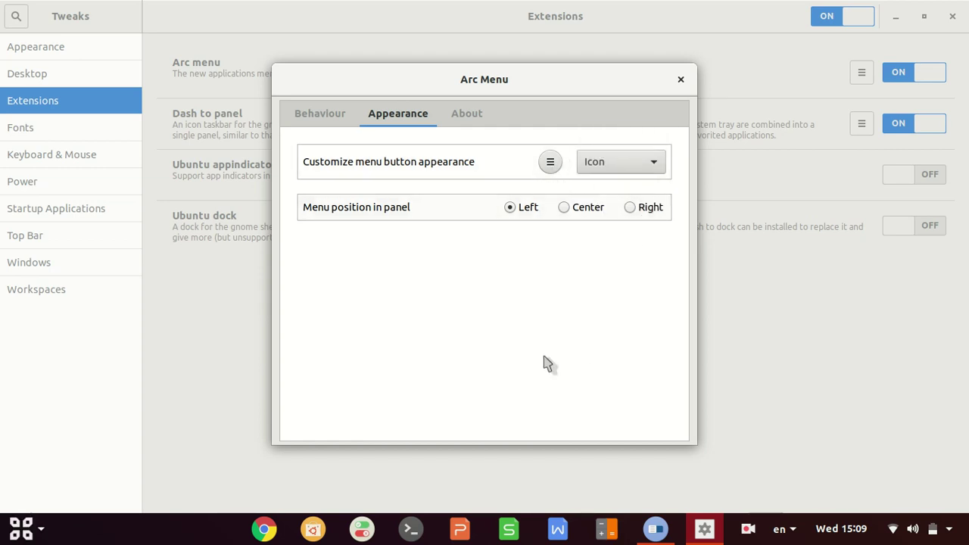
Examine the menu button's custom text, icon and size options, and close the Arc Menu settings.
click(550, 163)
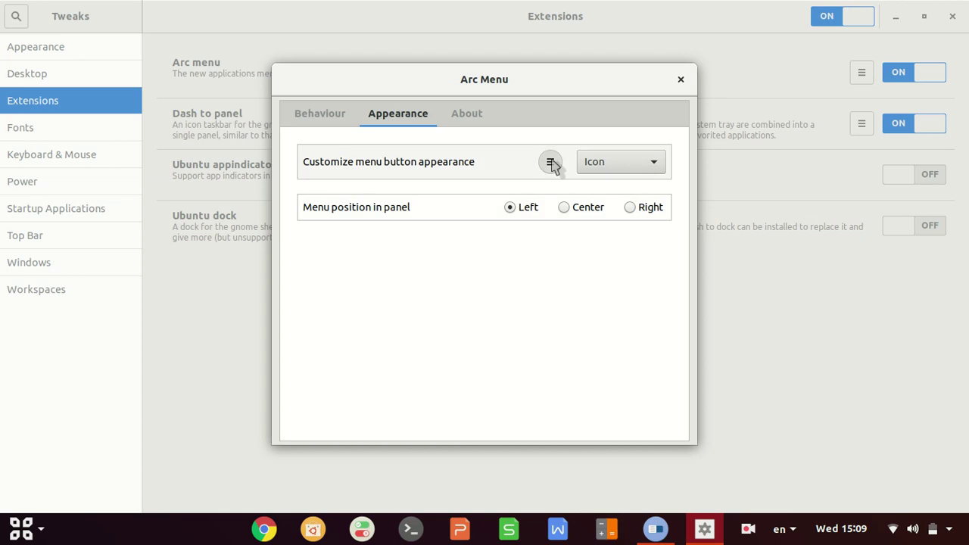
drag(603, 227, 553, 219)
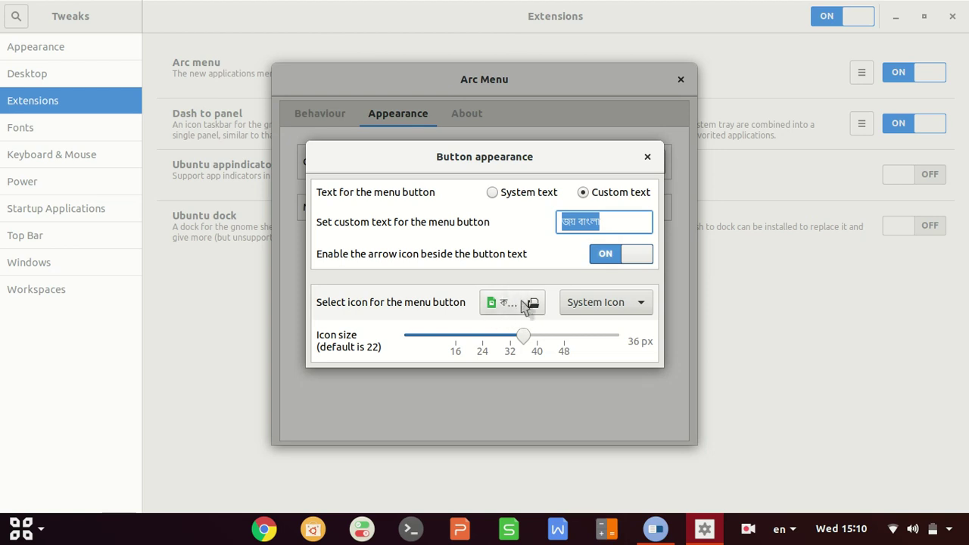
click(648, 157)
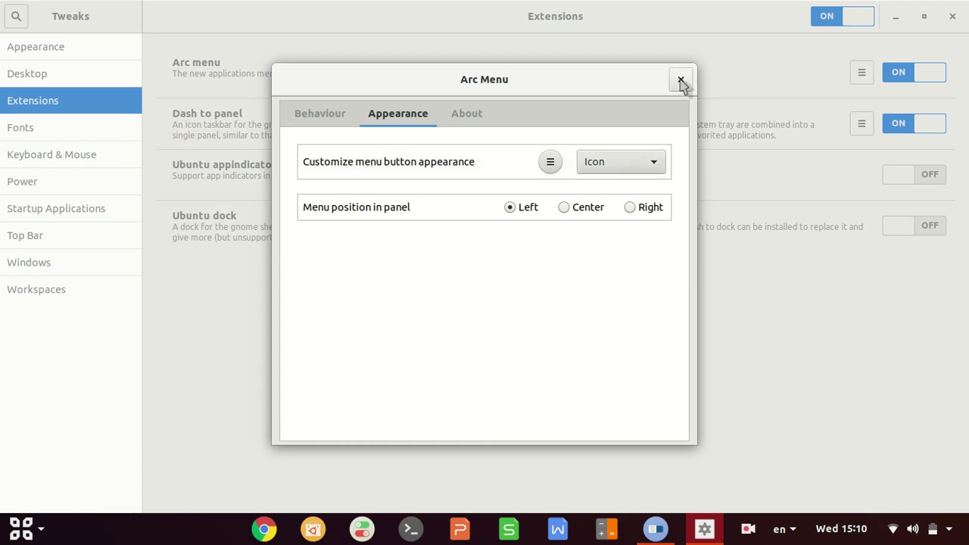
click(681, 81)
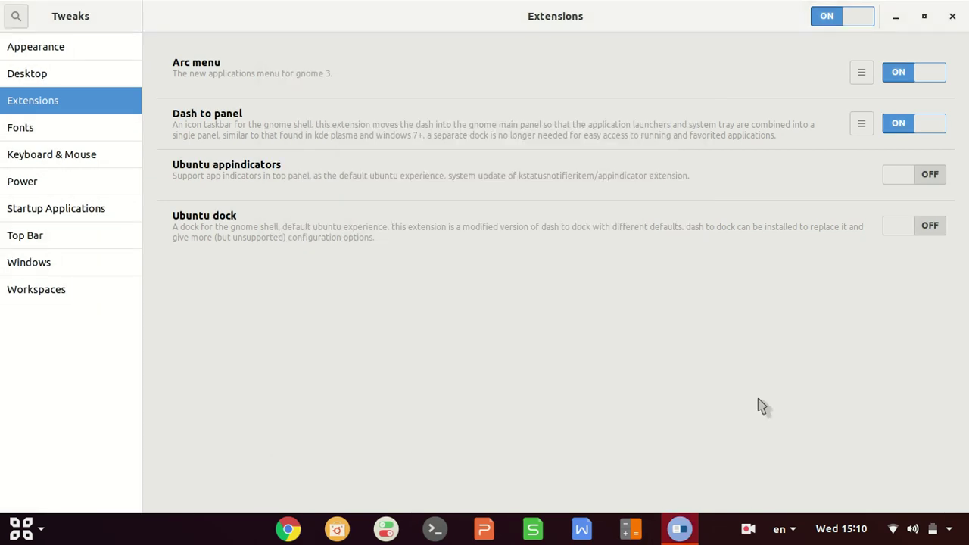
Close Tweaks and open the Background settings from the desktop.
click(953, 17)
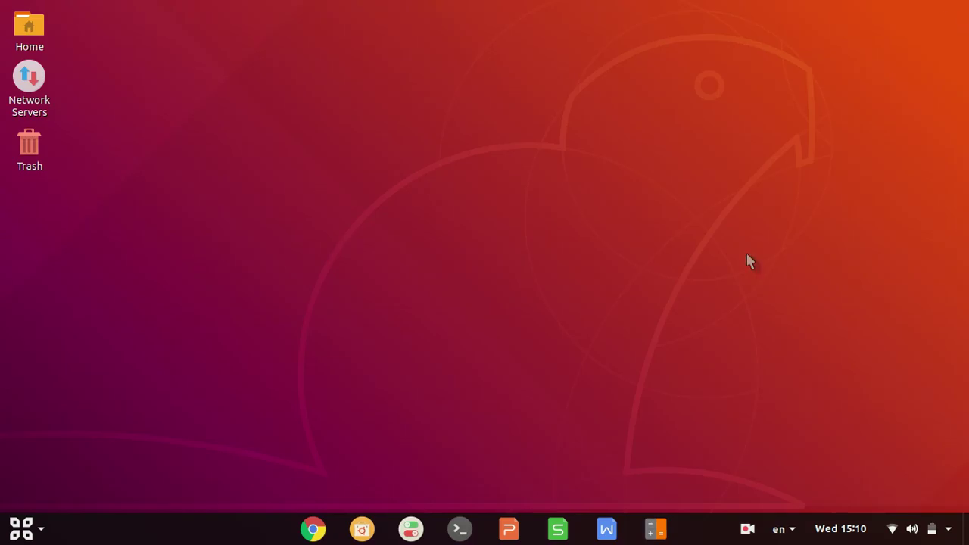
right_click(253, 108)
click(669, 226)
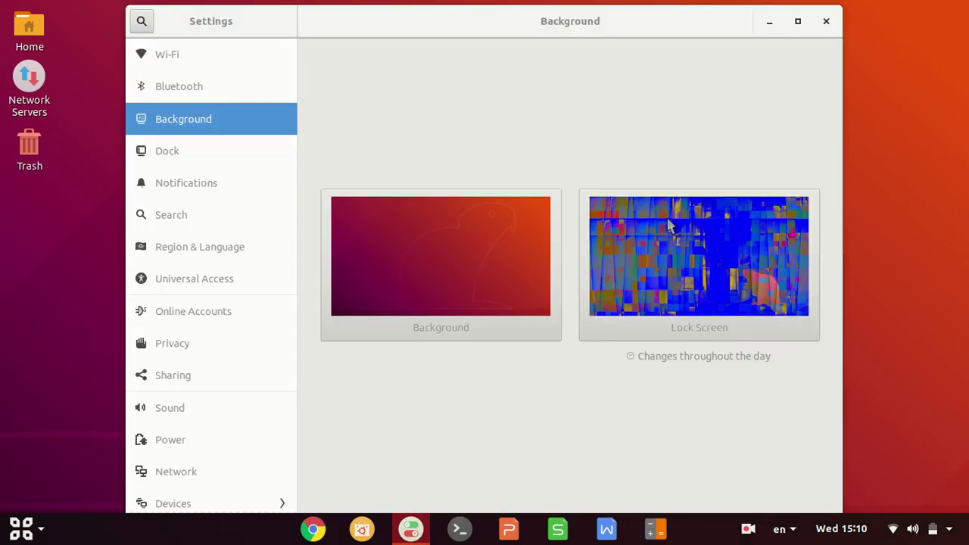
Set the desktop background to the green rocky mountain wallpaper from the built-in wallpapers and close Settings.
click(378, 275)
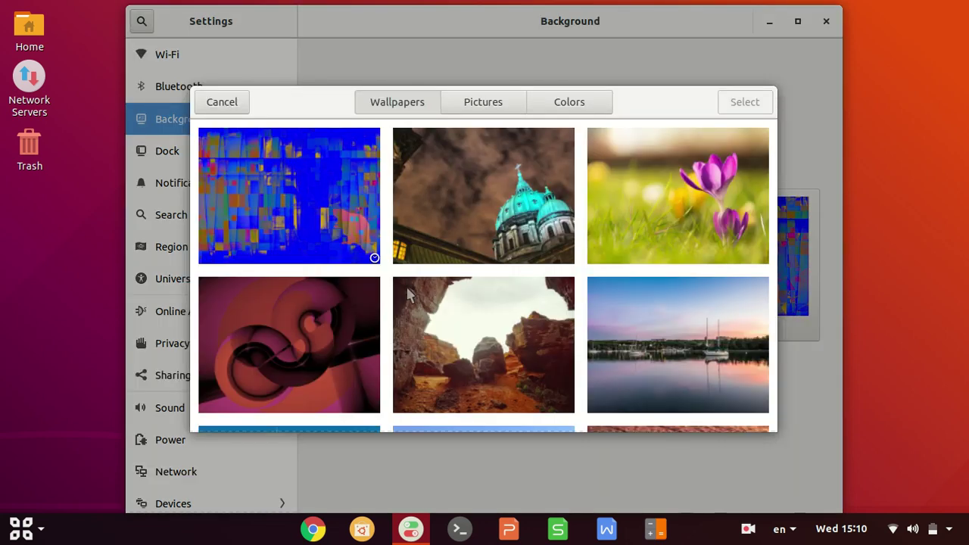
scroll(371, 360, down, 7)
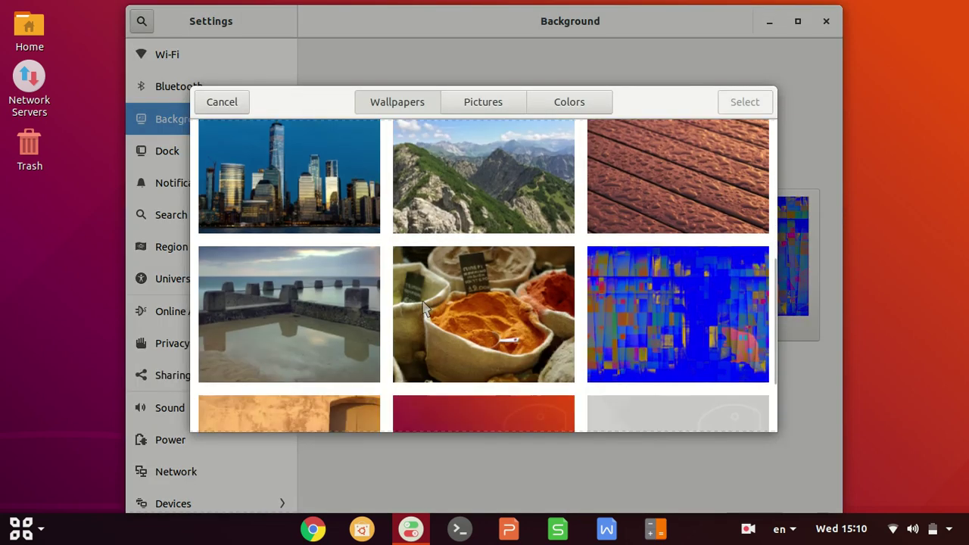
click(485, 200)
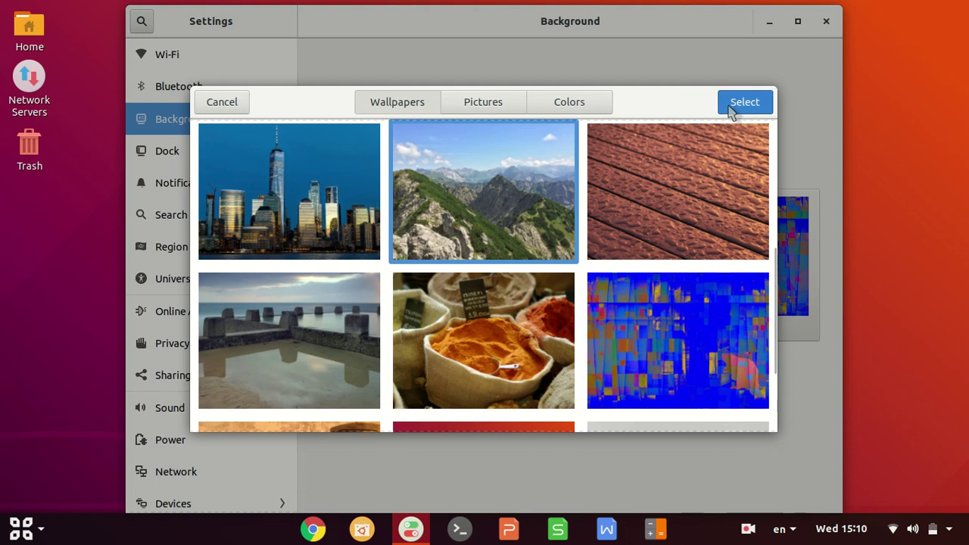
click(733, 111)
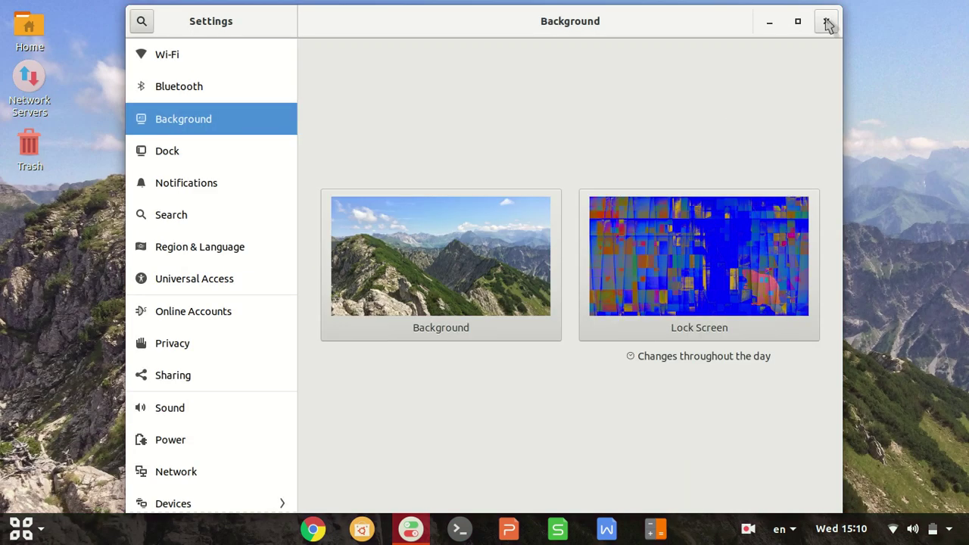
key(ctrl+q)
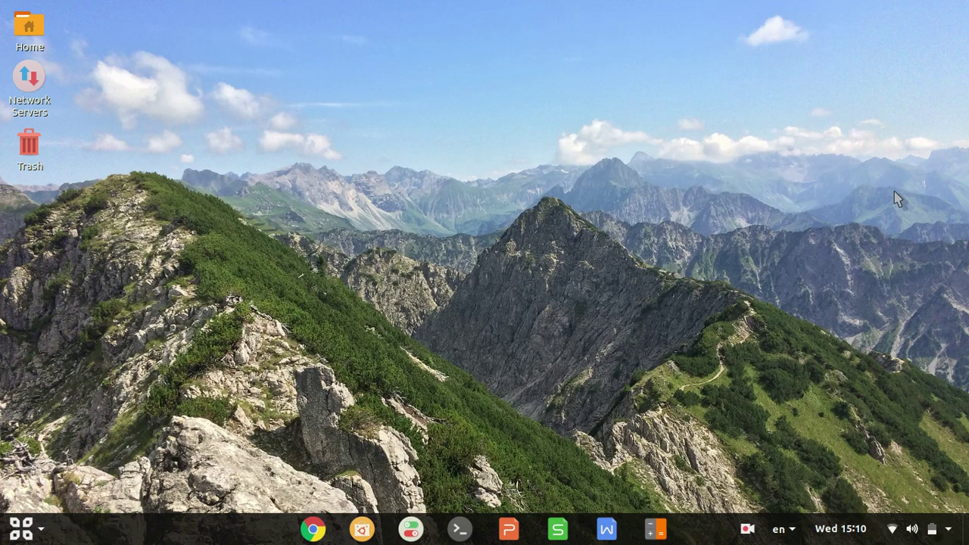
Examine the Arc menu's application categories and shortcuts over the desktop wallpaper, and close the menu.
click(40, 529)
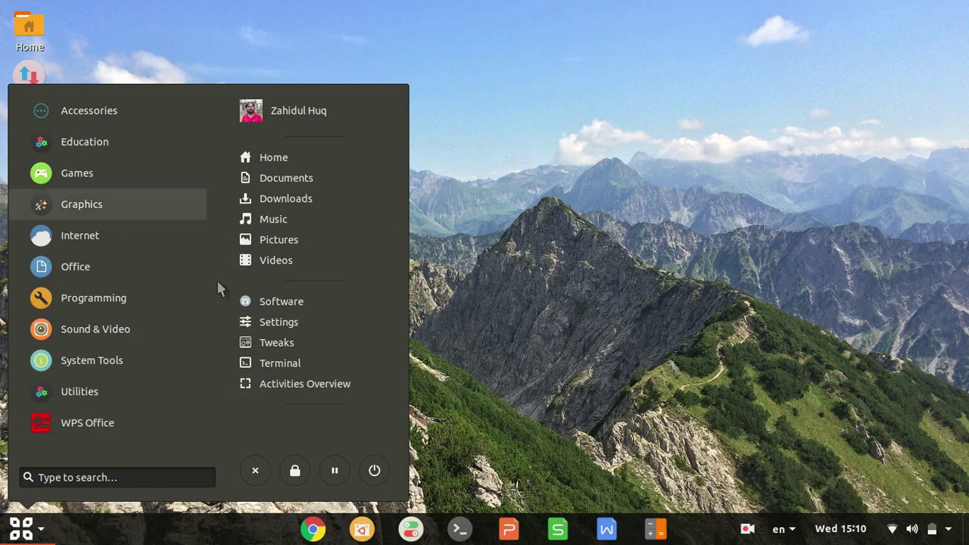
click(573, 275)
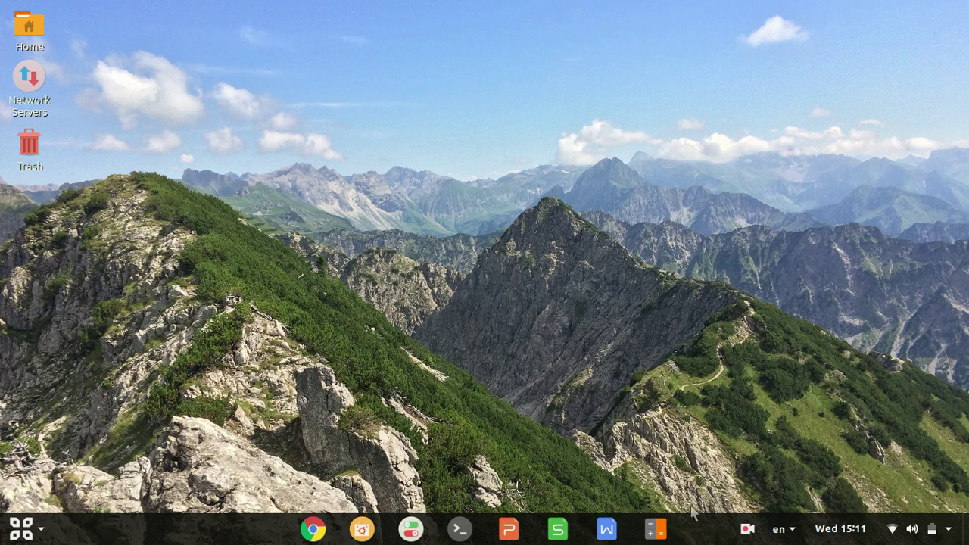
click(746, 530)
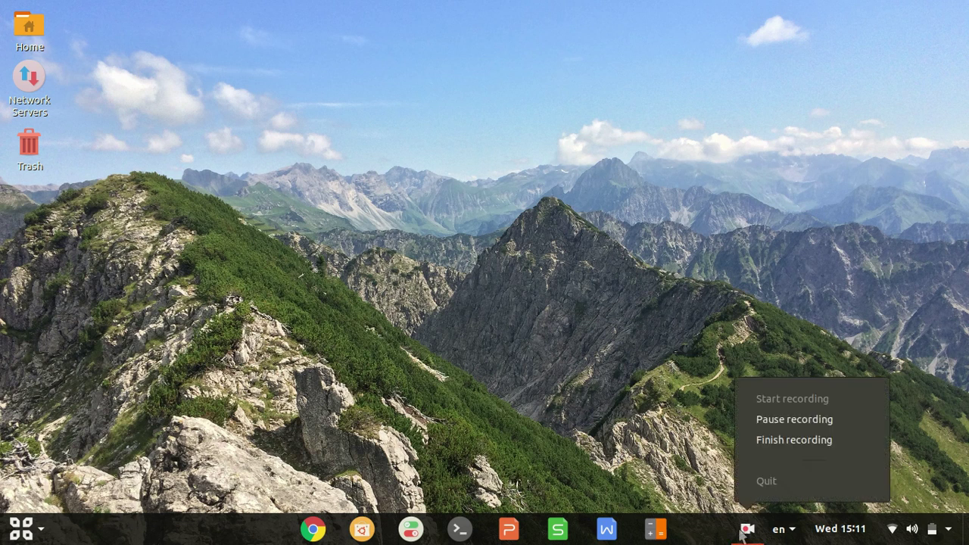